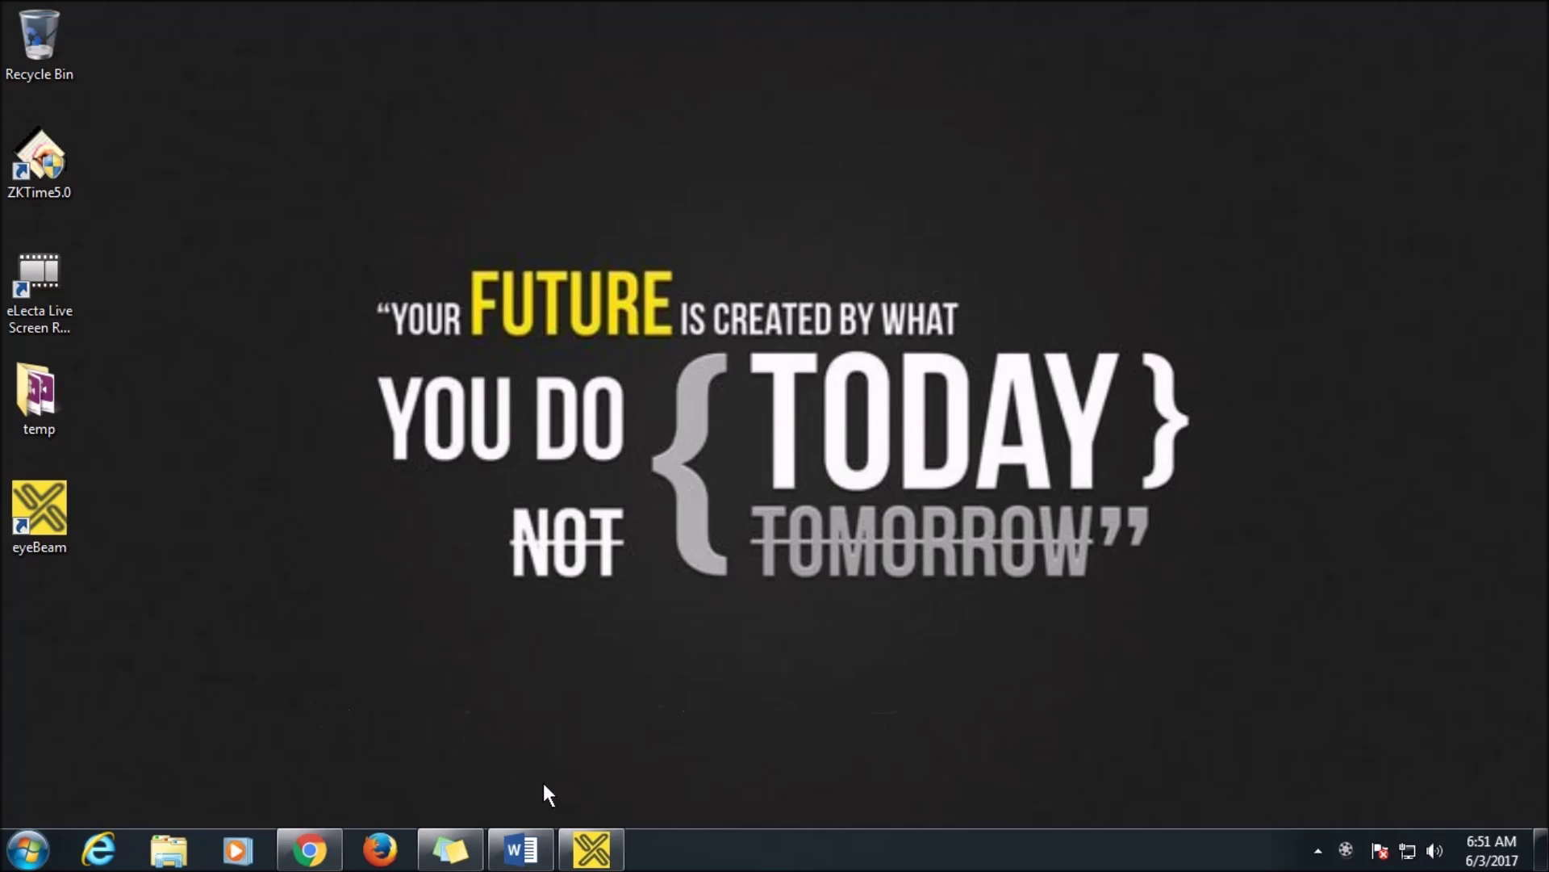
Bring up the Word credentials table and launch eyeBeam from its desktop icon.
click(520, 849)
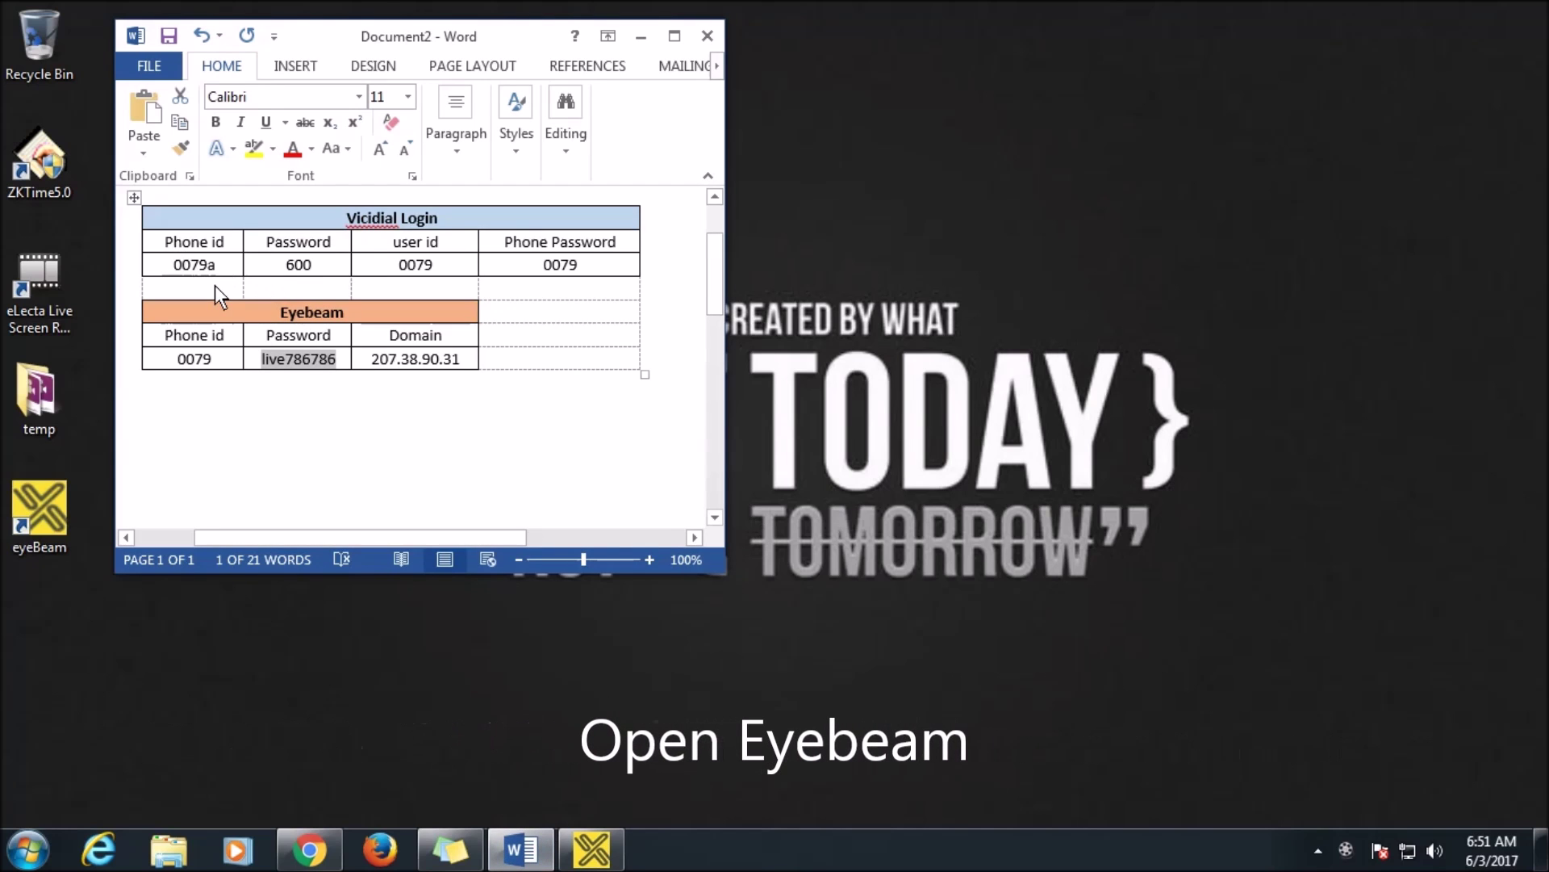
double_click(60, 512)
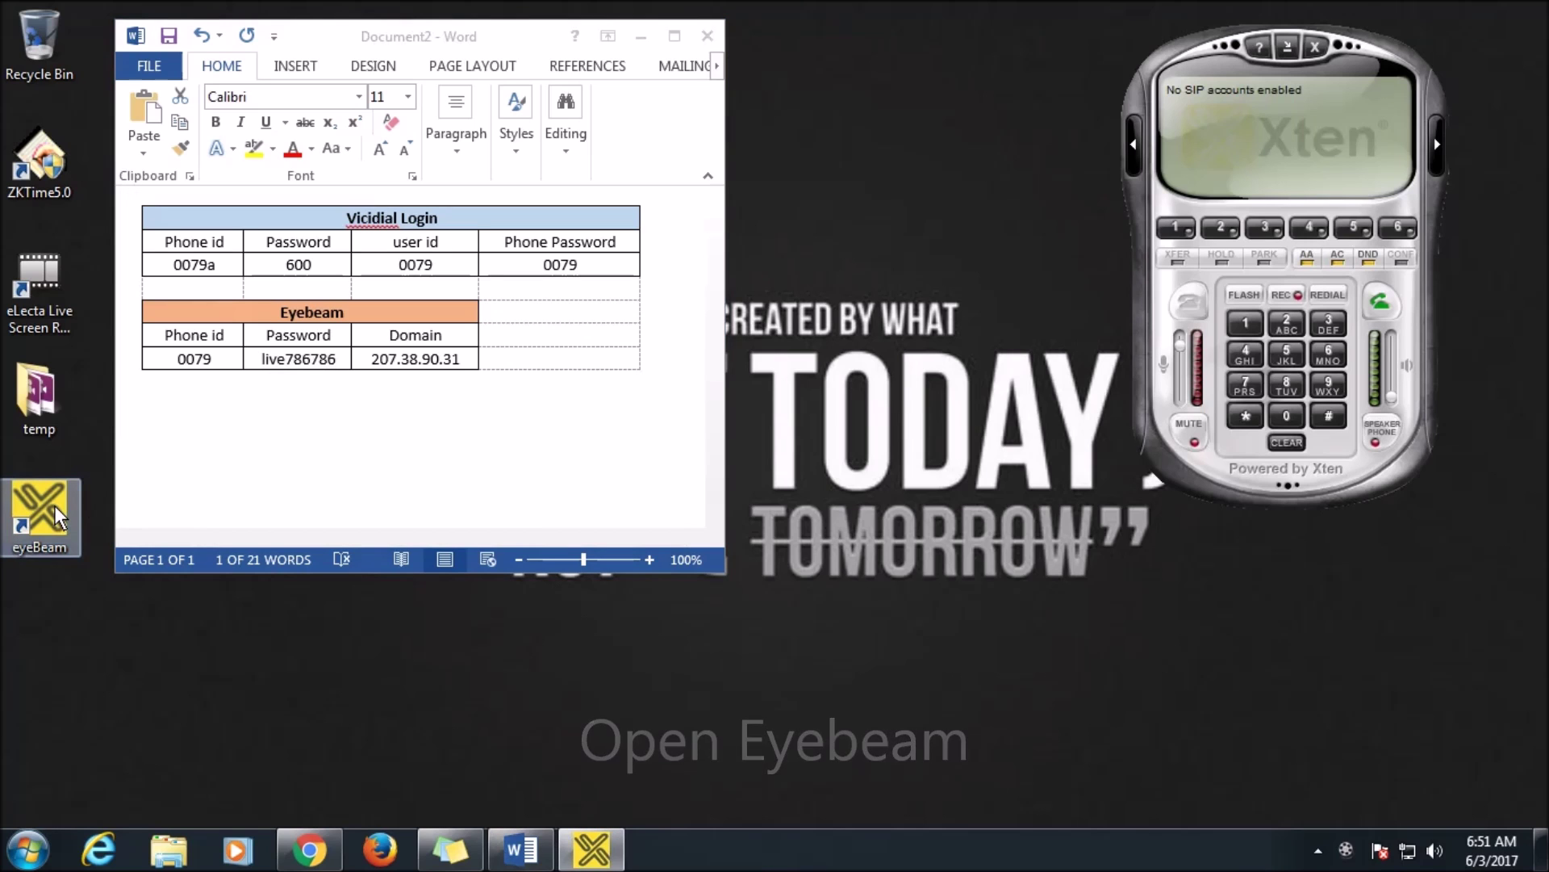
Enable the SIP account in eyeBeam settings, using 0079 as display, user and authorization names.
right_click(1241, 135)
click(1268, 148)
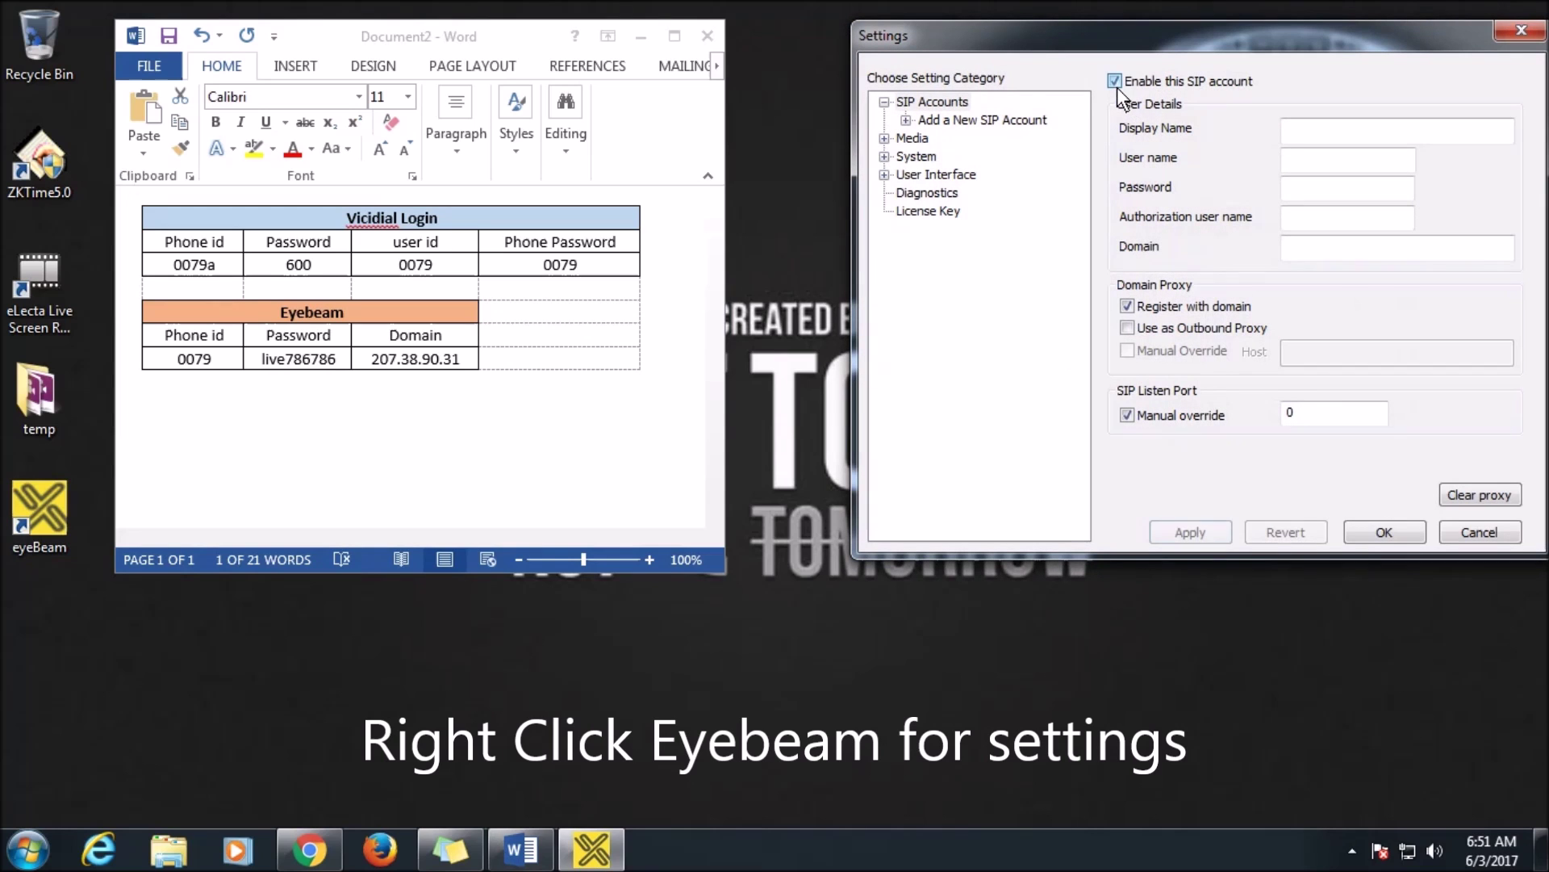
click(1114, 81)
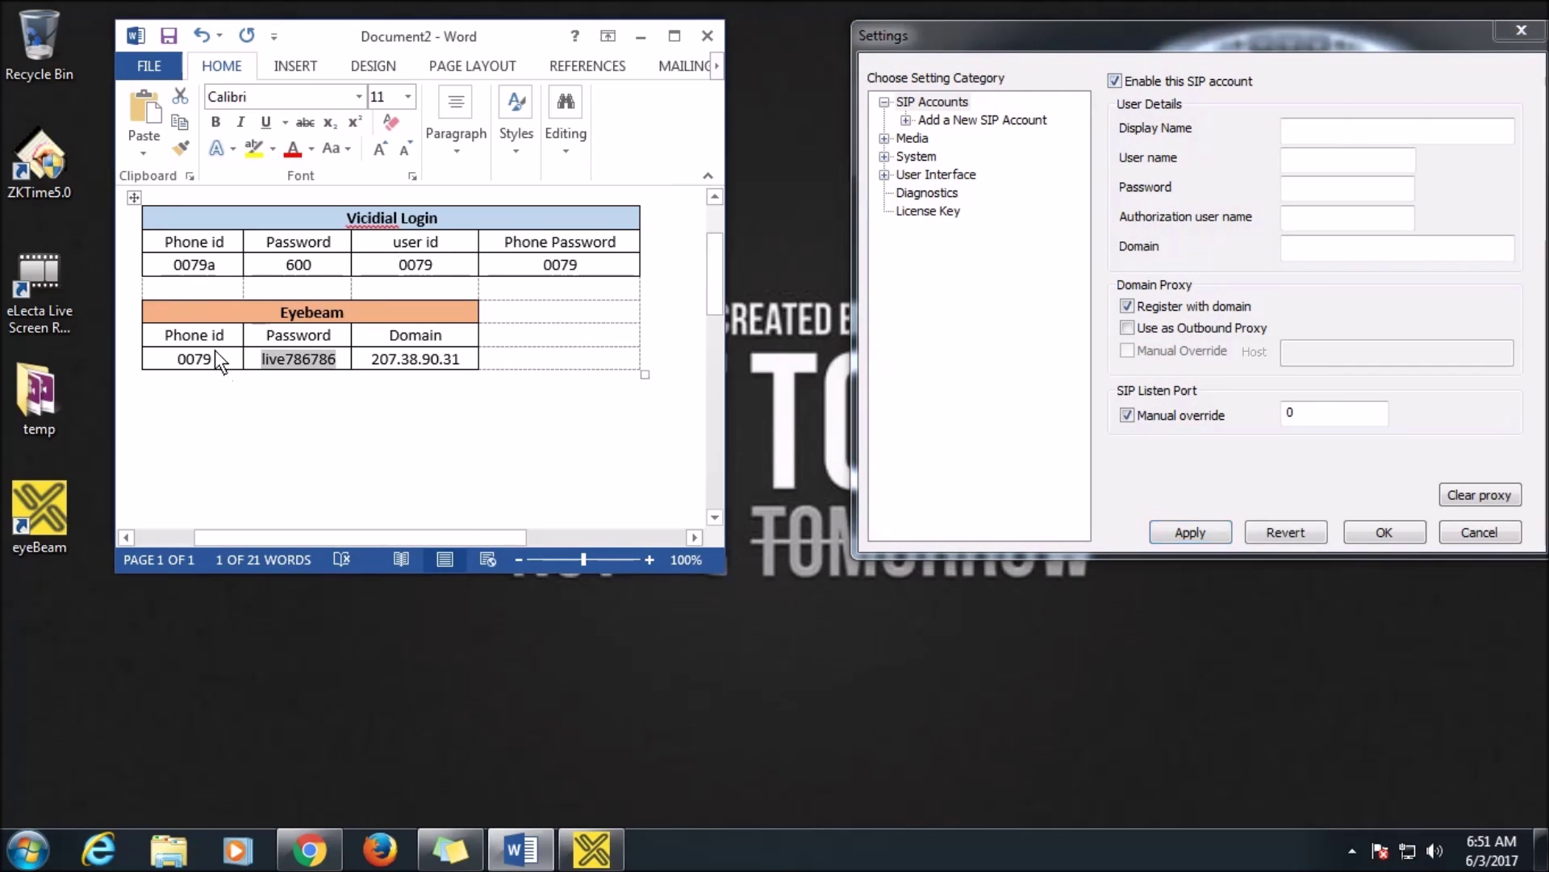
drag(214, 359, 175, 361)
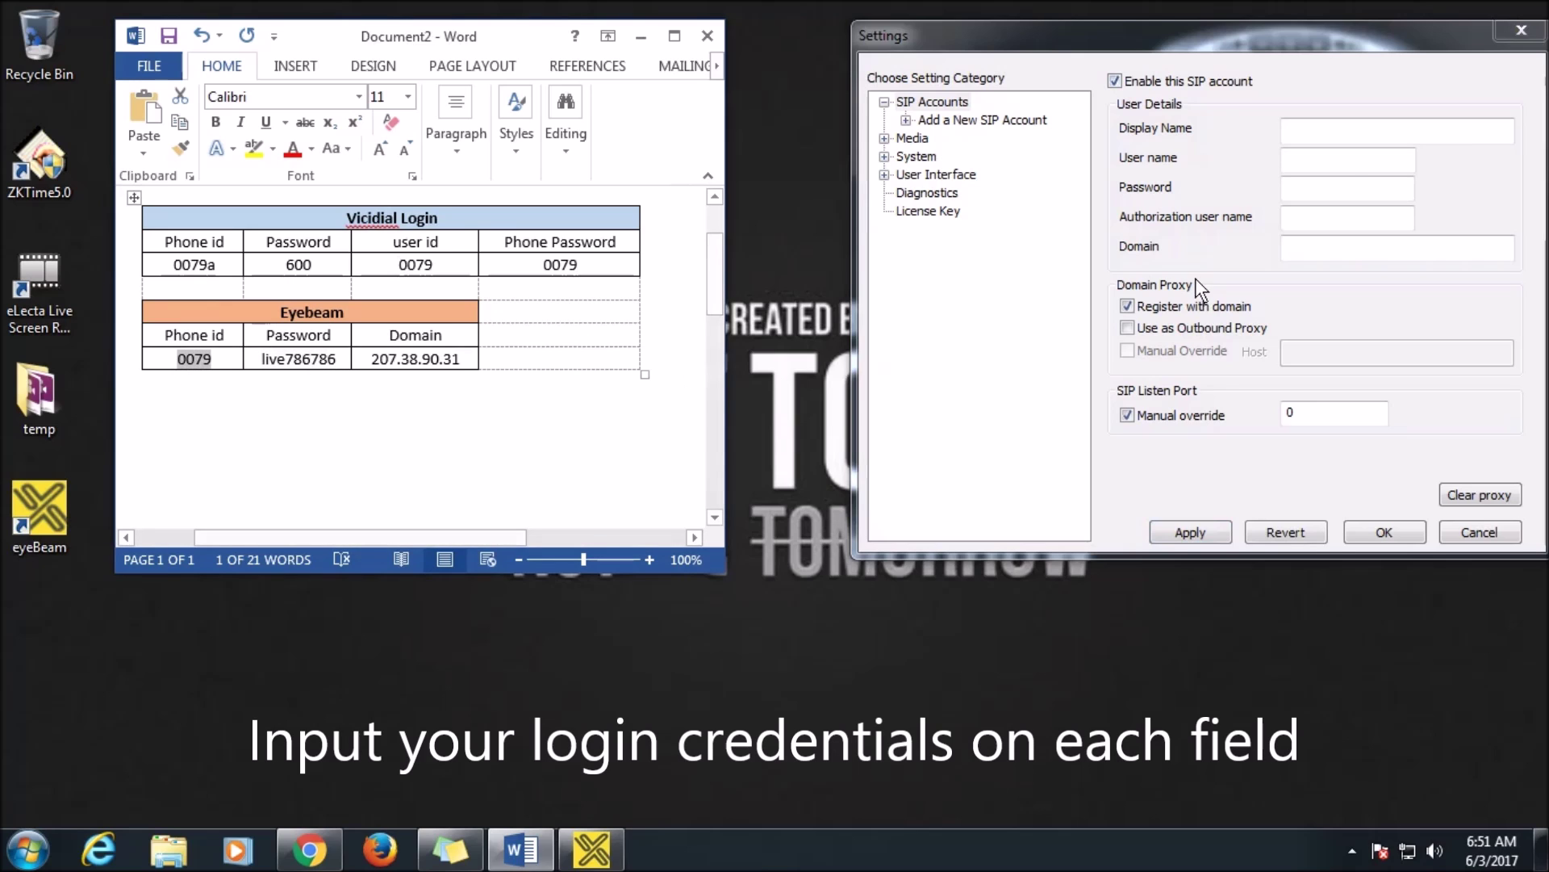
click(1353, 128)
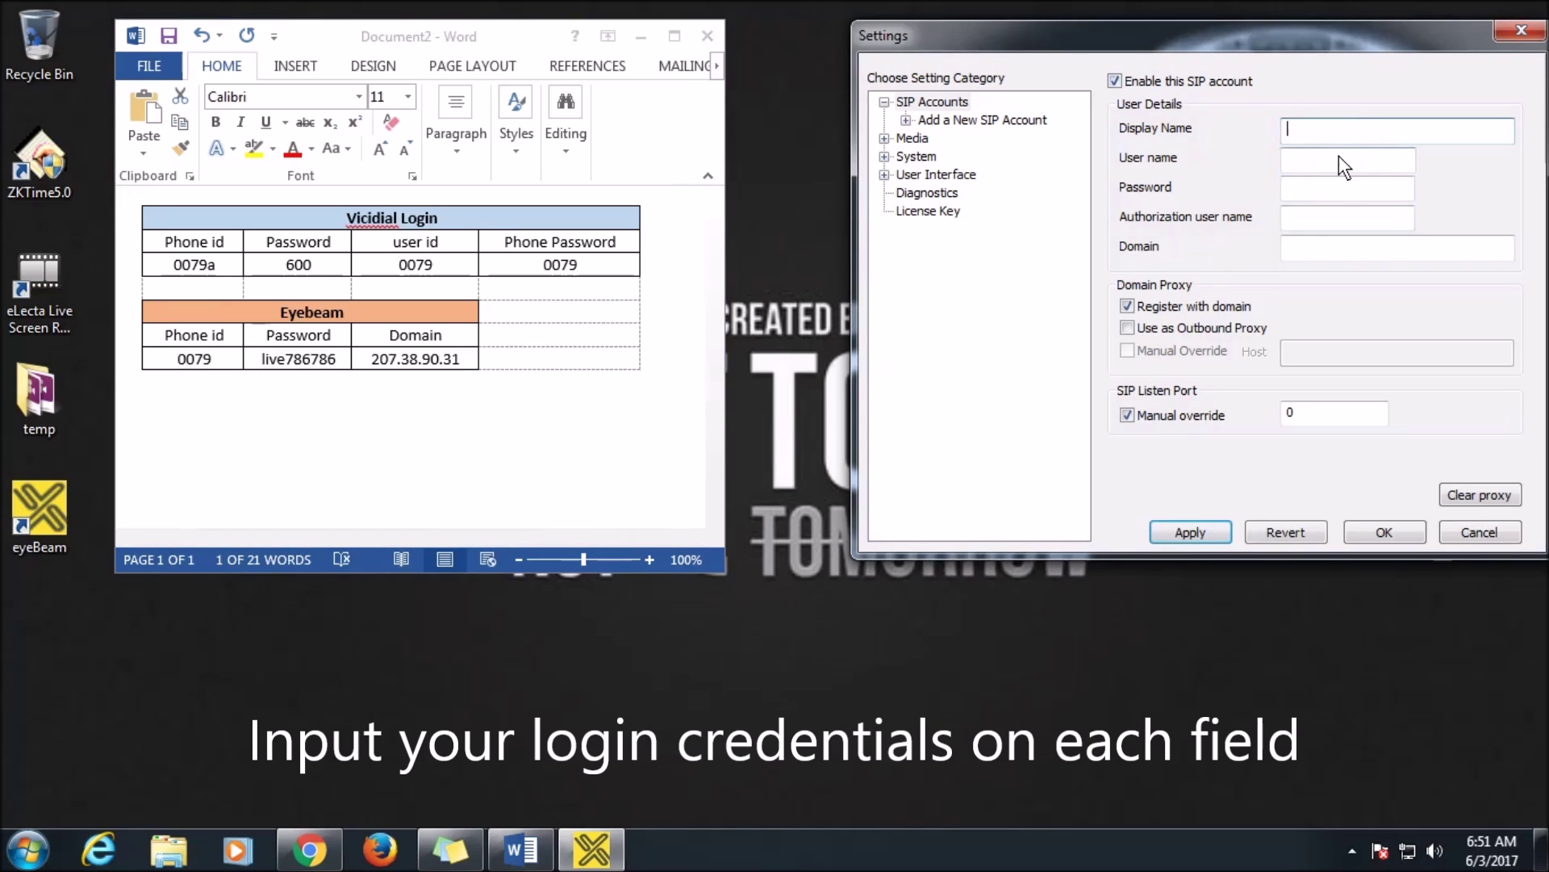
text(0079)
click(1339, 157)
text(0079)
click(1329, 226)
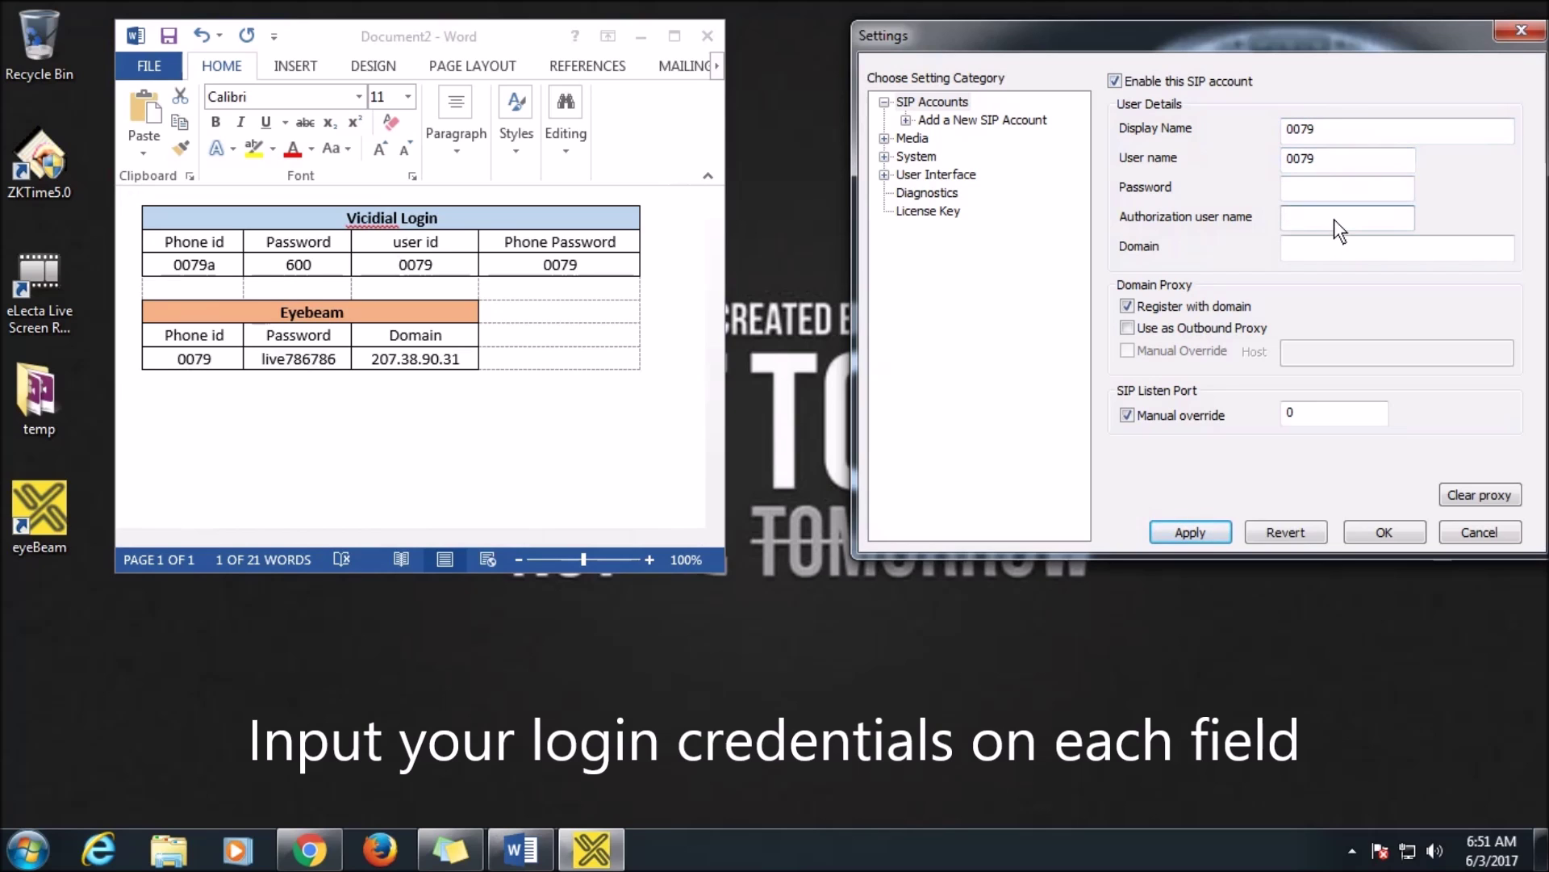
text(0079)
Enter the Word table's password and domain 207.38.90.31, then apply the account.
click(266, 368)
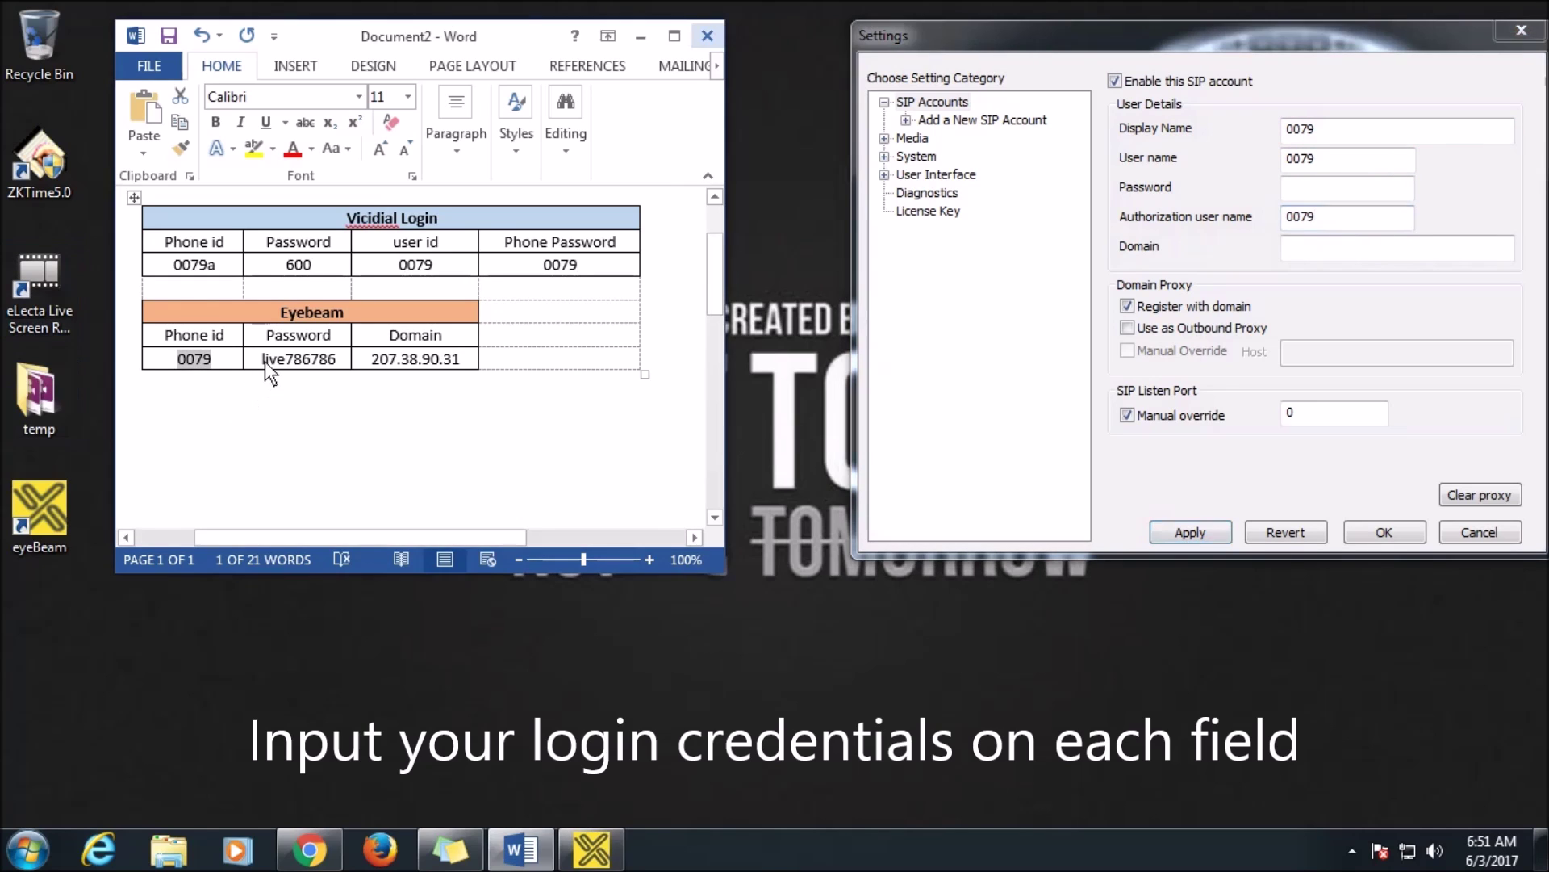
drag(307, 370, 335, 358)
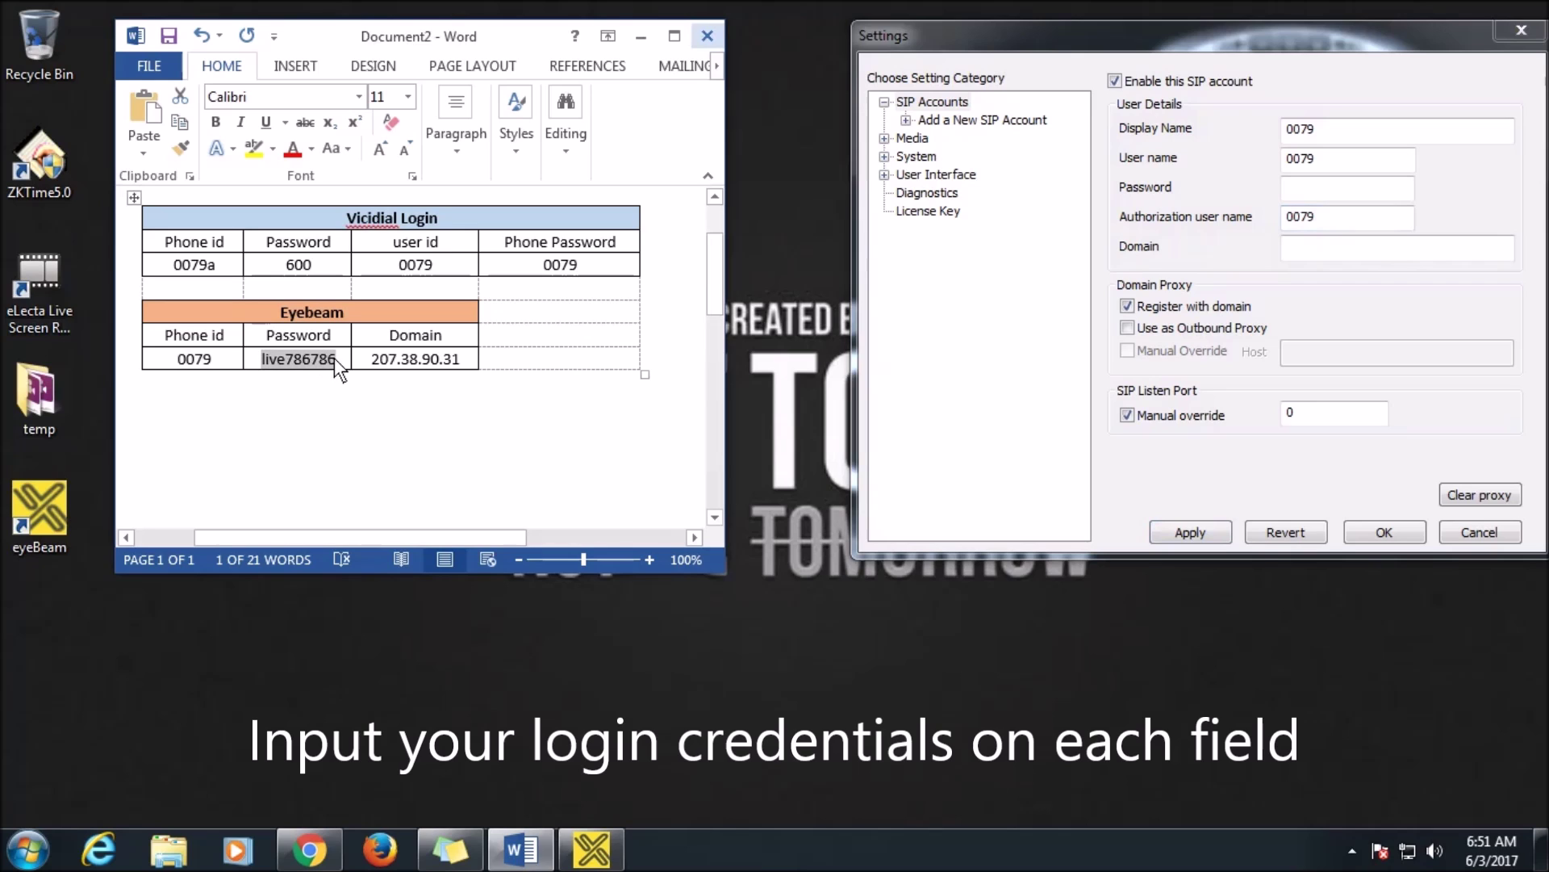
click(1379, 194)
key(ctrl+v)
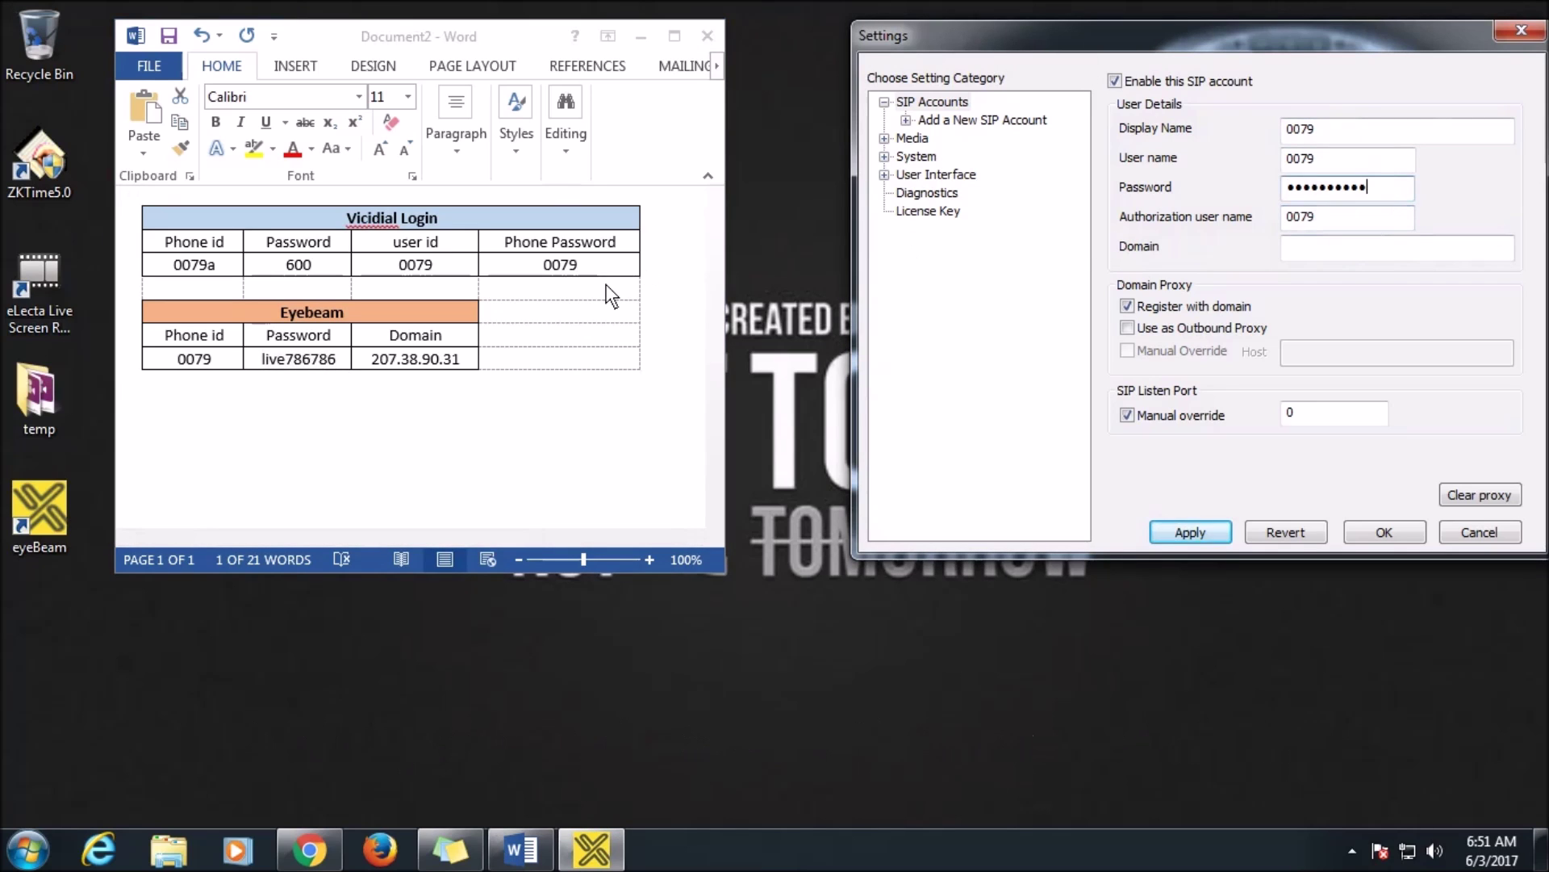
click(374, 358)
drag(373, 359, 473, 359)
key(ctrl+c)
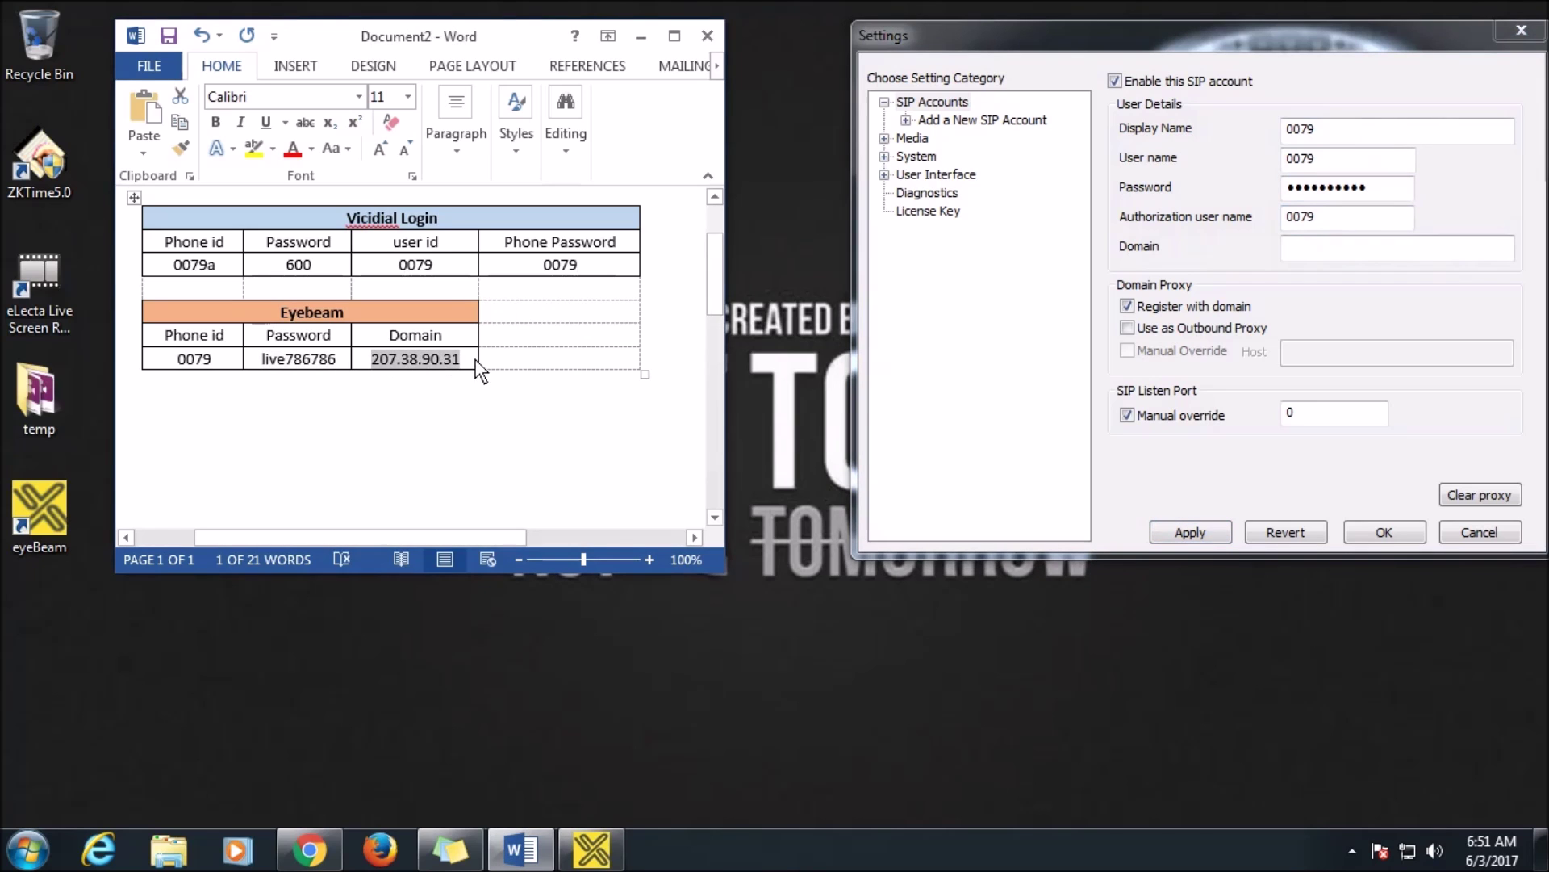
click(1328, 251)
key(ctrl+v)
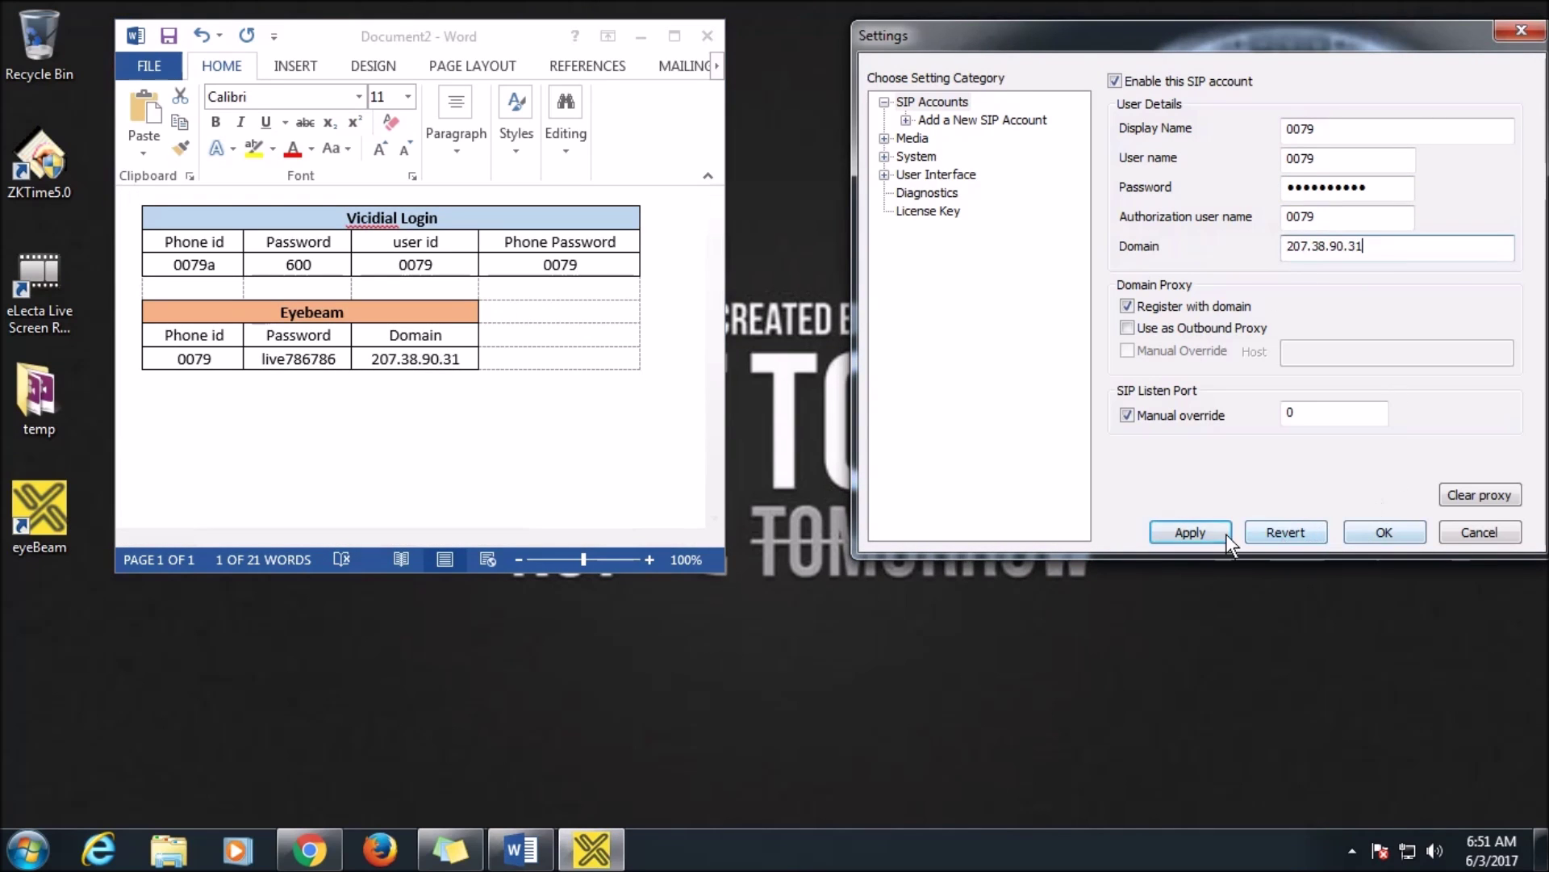
click(1215, 532)
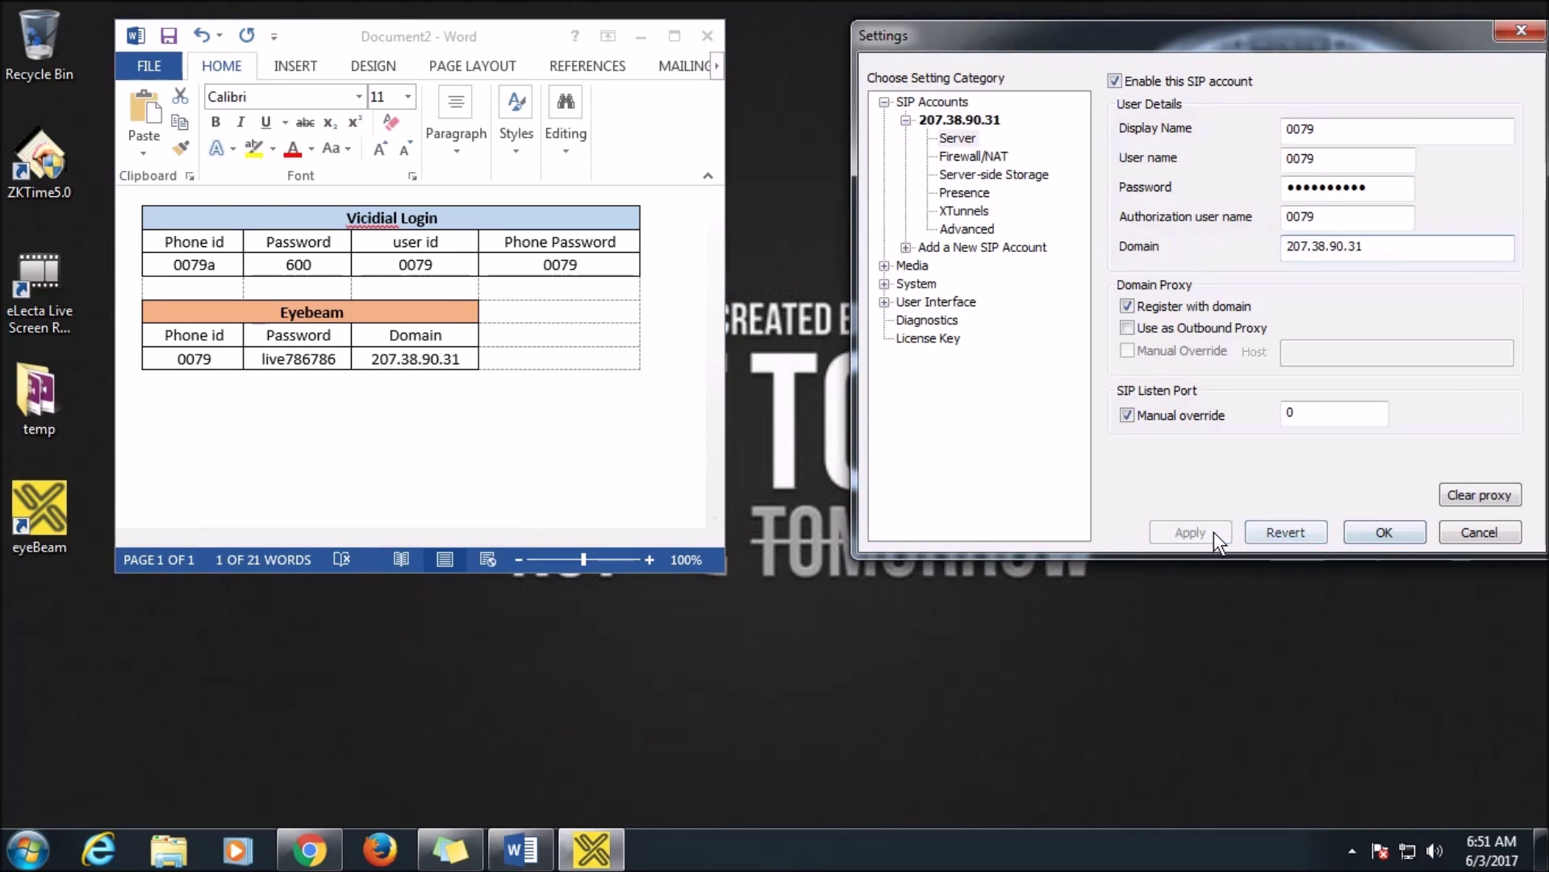
Open the Media > Audio > Devices settings and review the Headset and Speaker Phone pages.
click(884, 266)
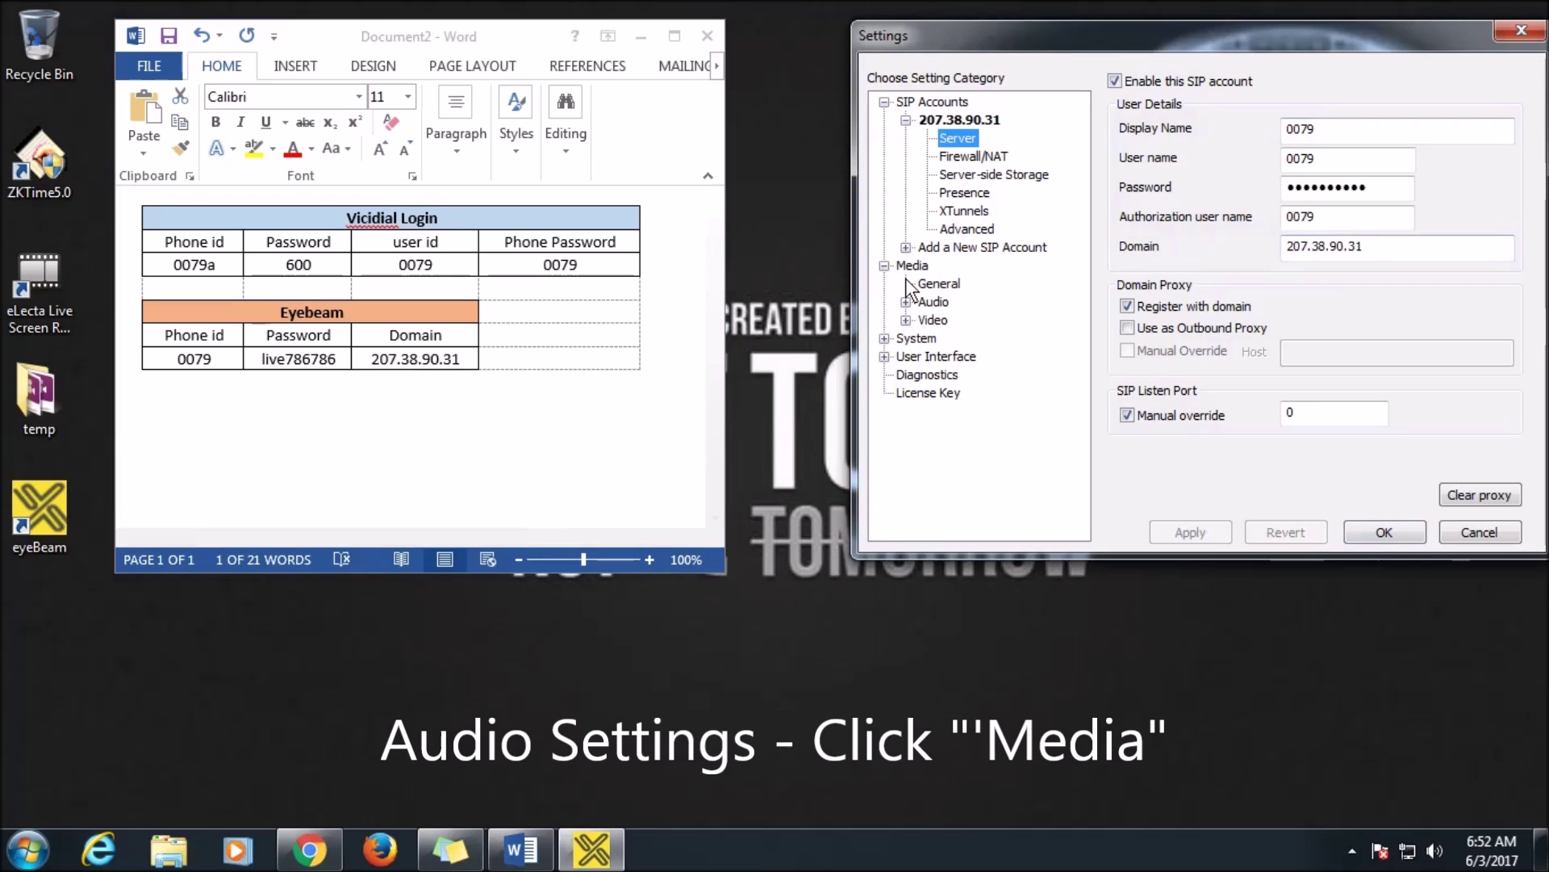
click(930, 303)
click(906, 301)
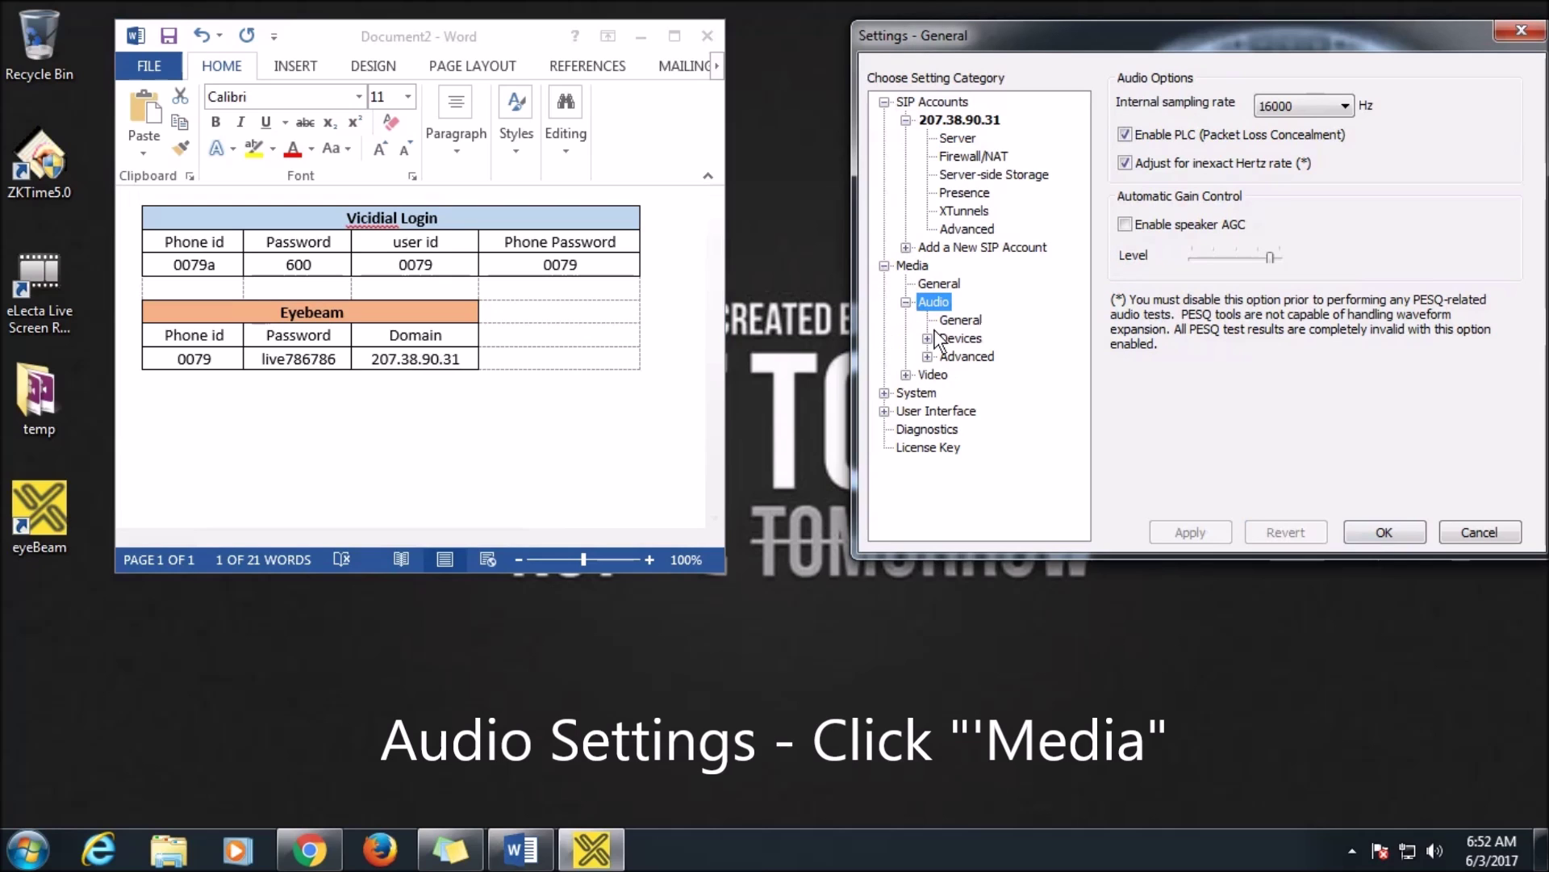
click(928, 338)
click(982, 357)
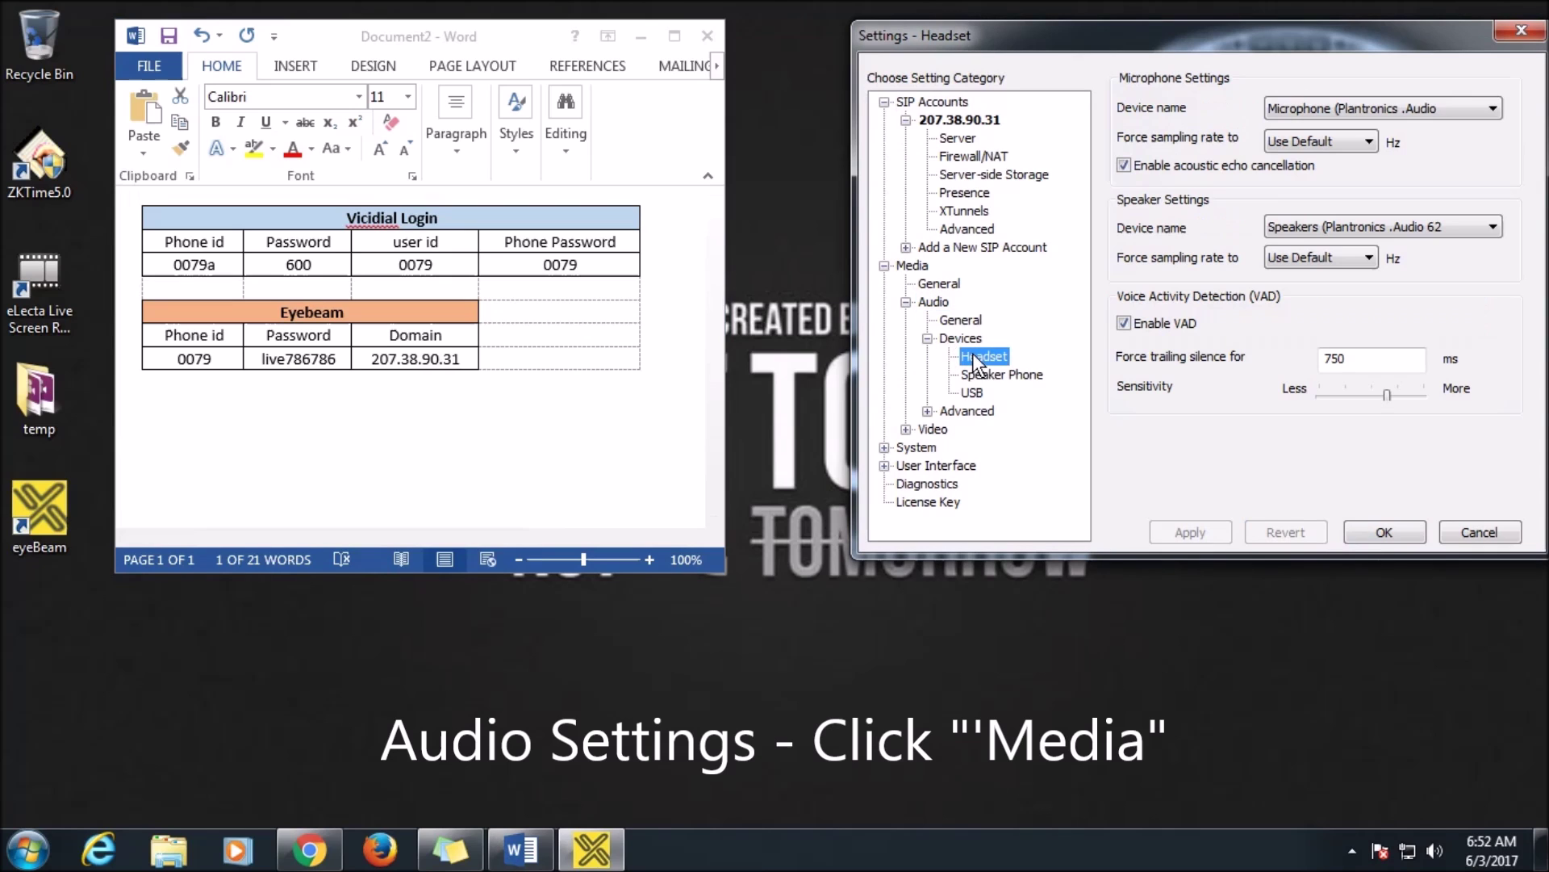
click(980, 375)
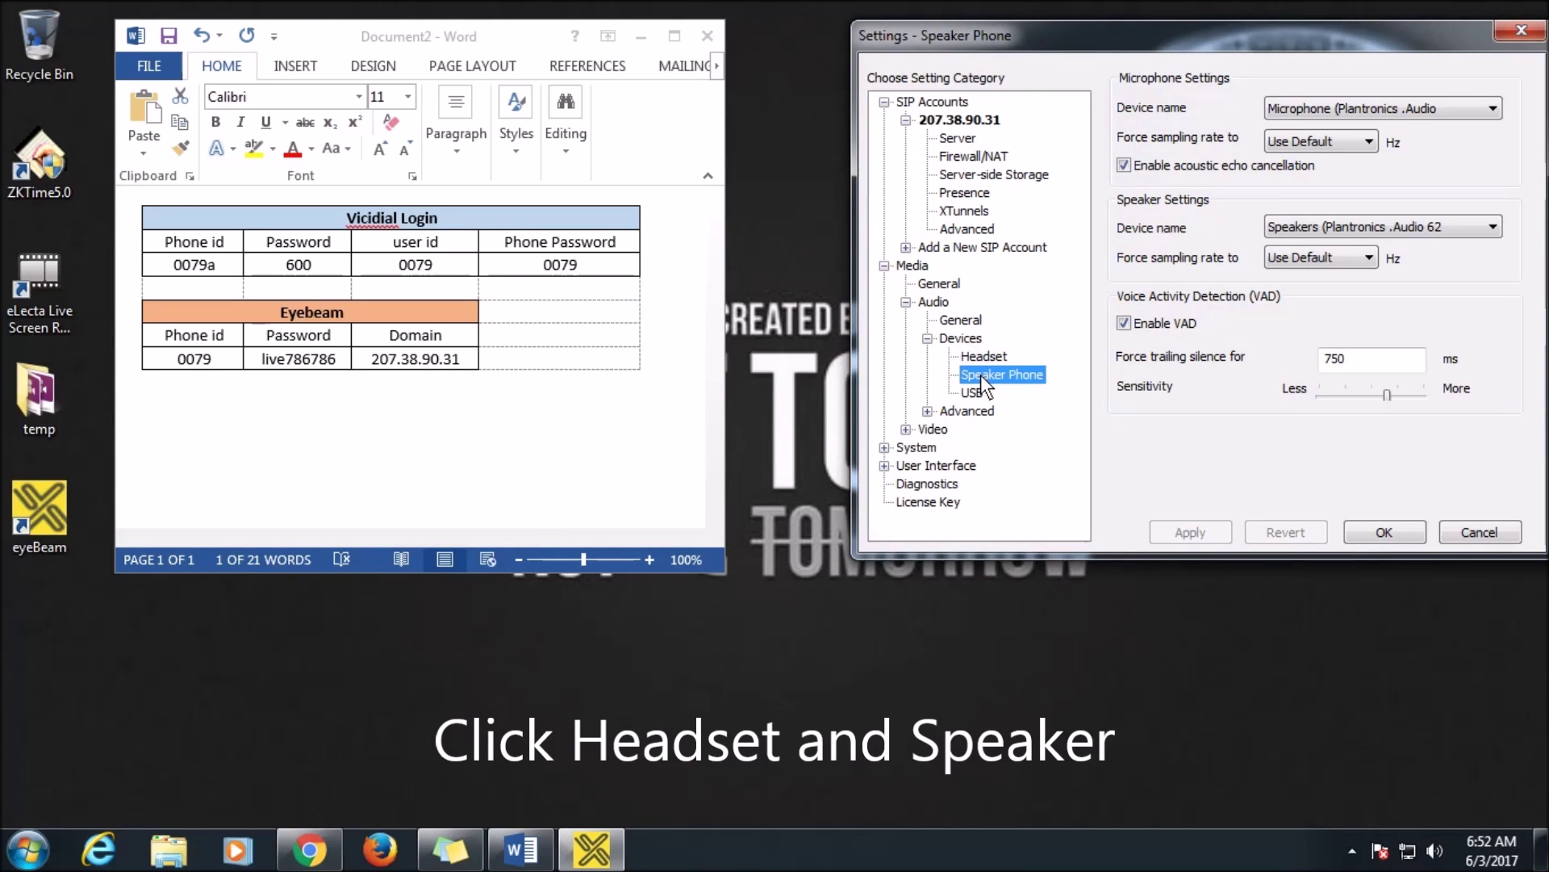
click(982, 357)
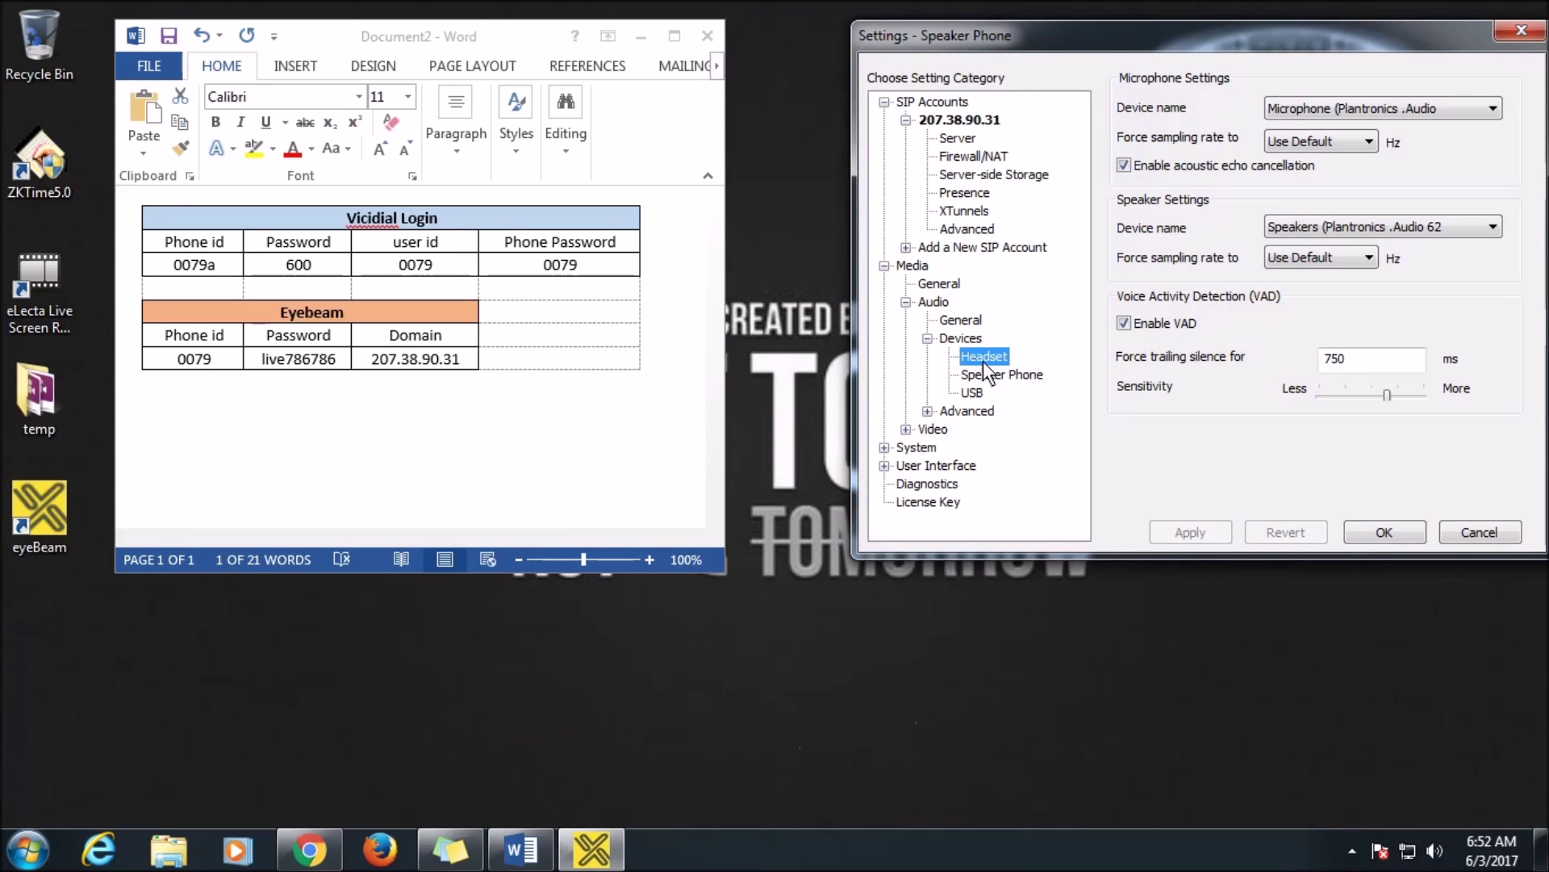
Set Headset and Speaker Phone devices to the Plantronics microphone and speakers, then save with OK.
click(1388, 112)
click(1378, 147)
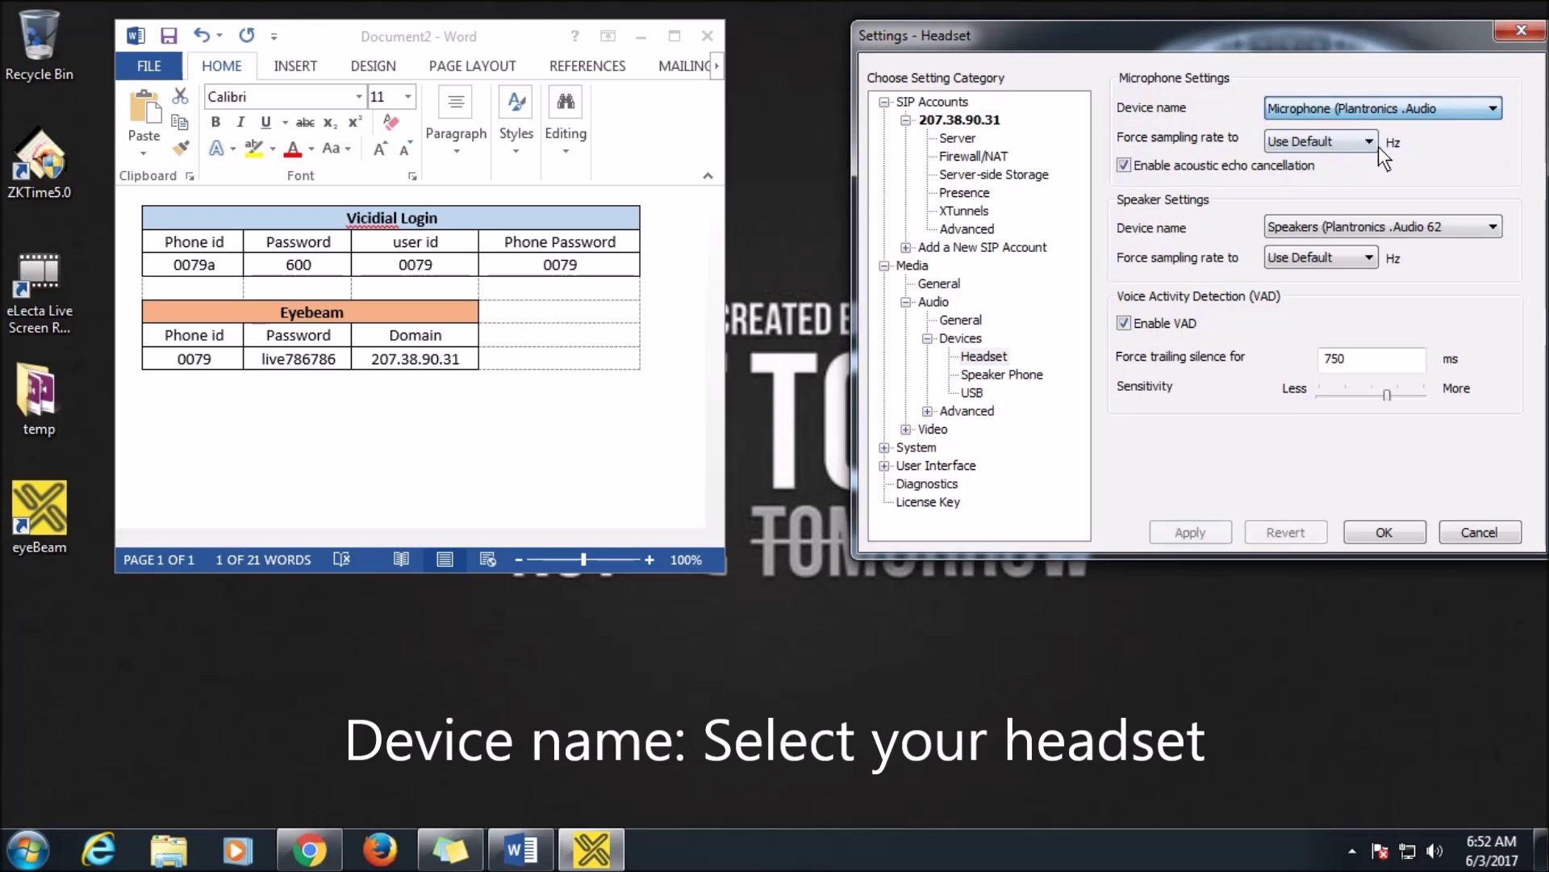
click(1374, 226)
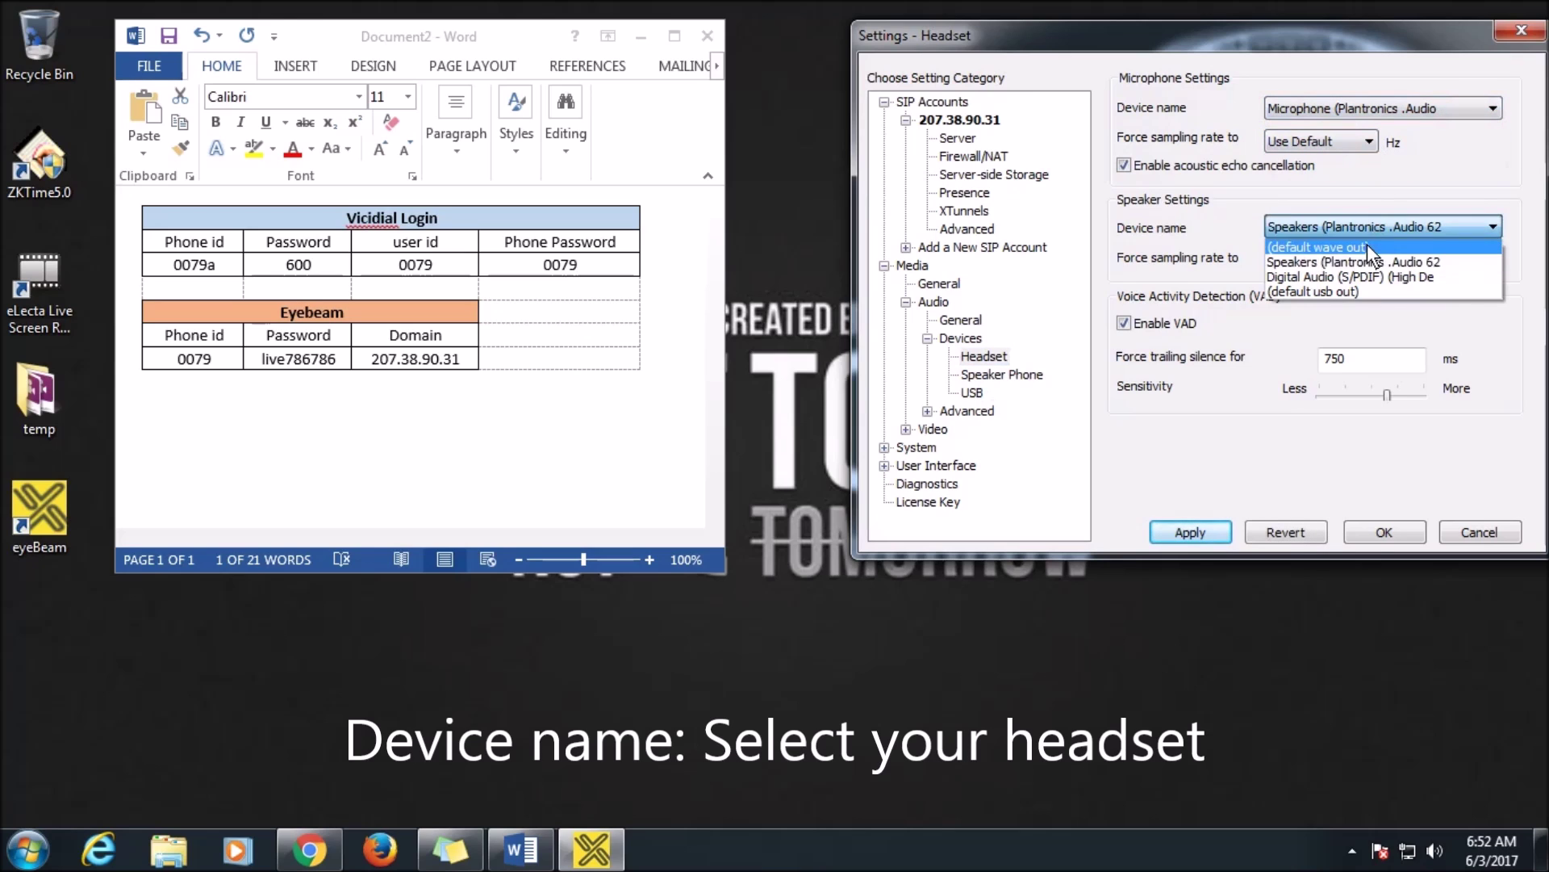
click(1367, 262)
click(983, 376)
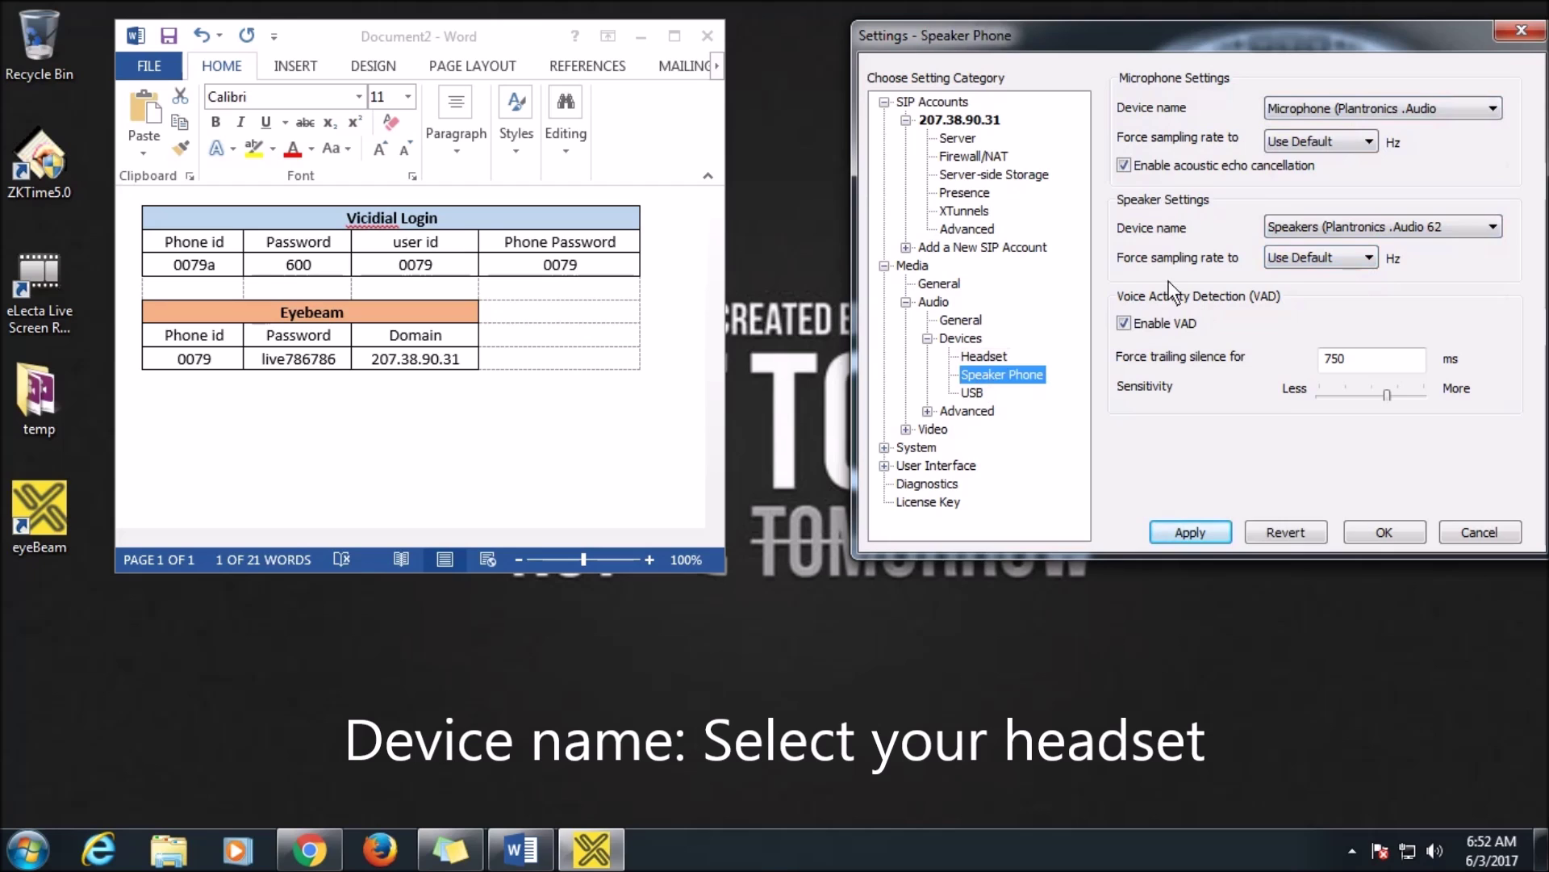
click(1364, 107)
click(1364, 141)
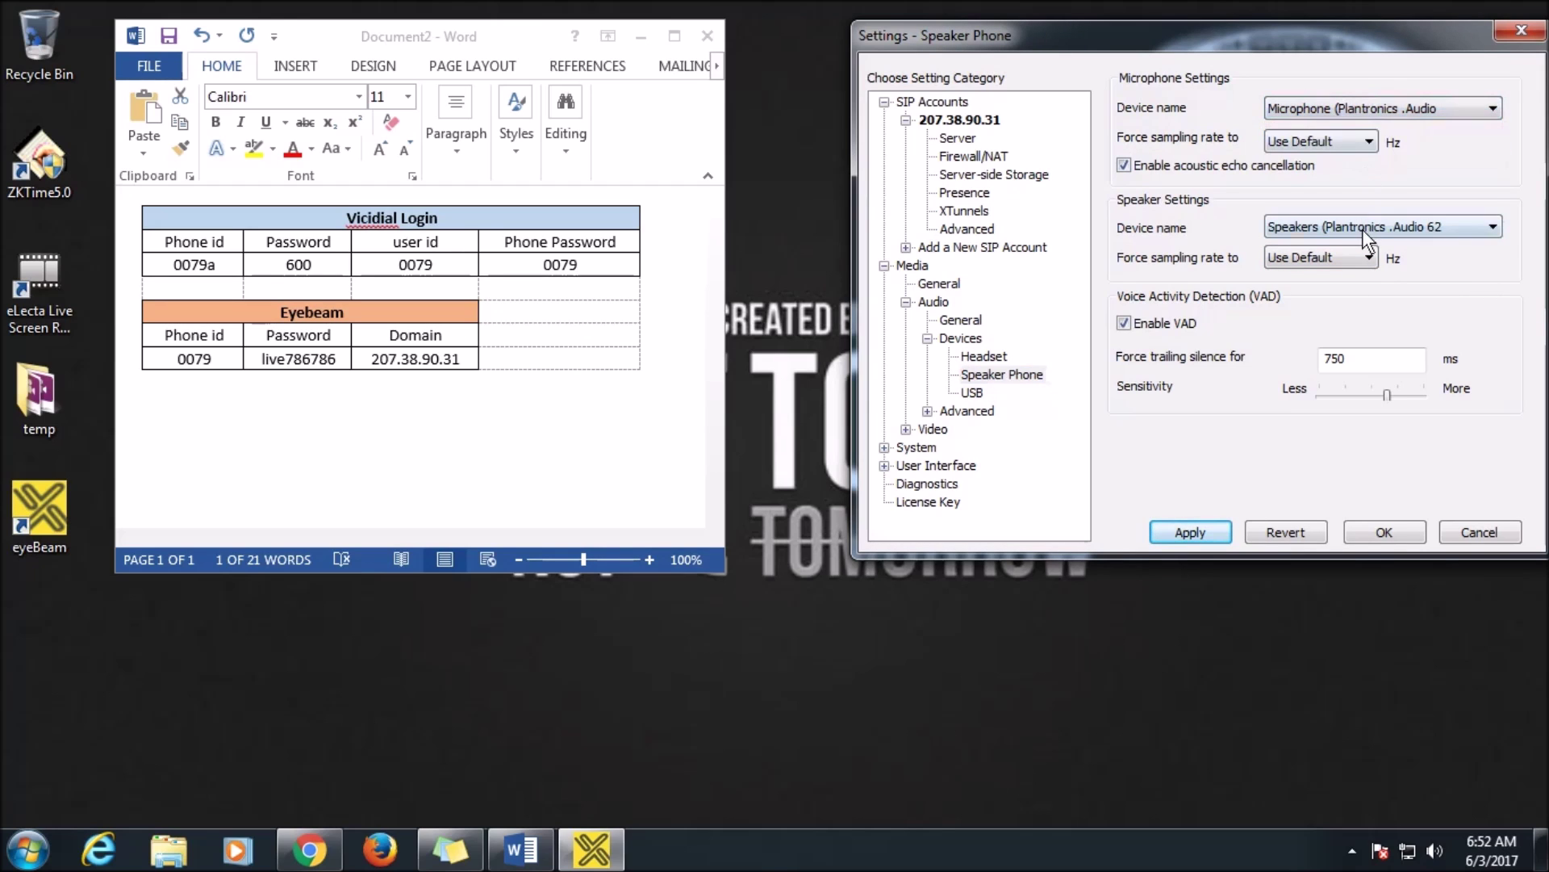
click(1380, 535)
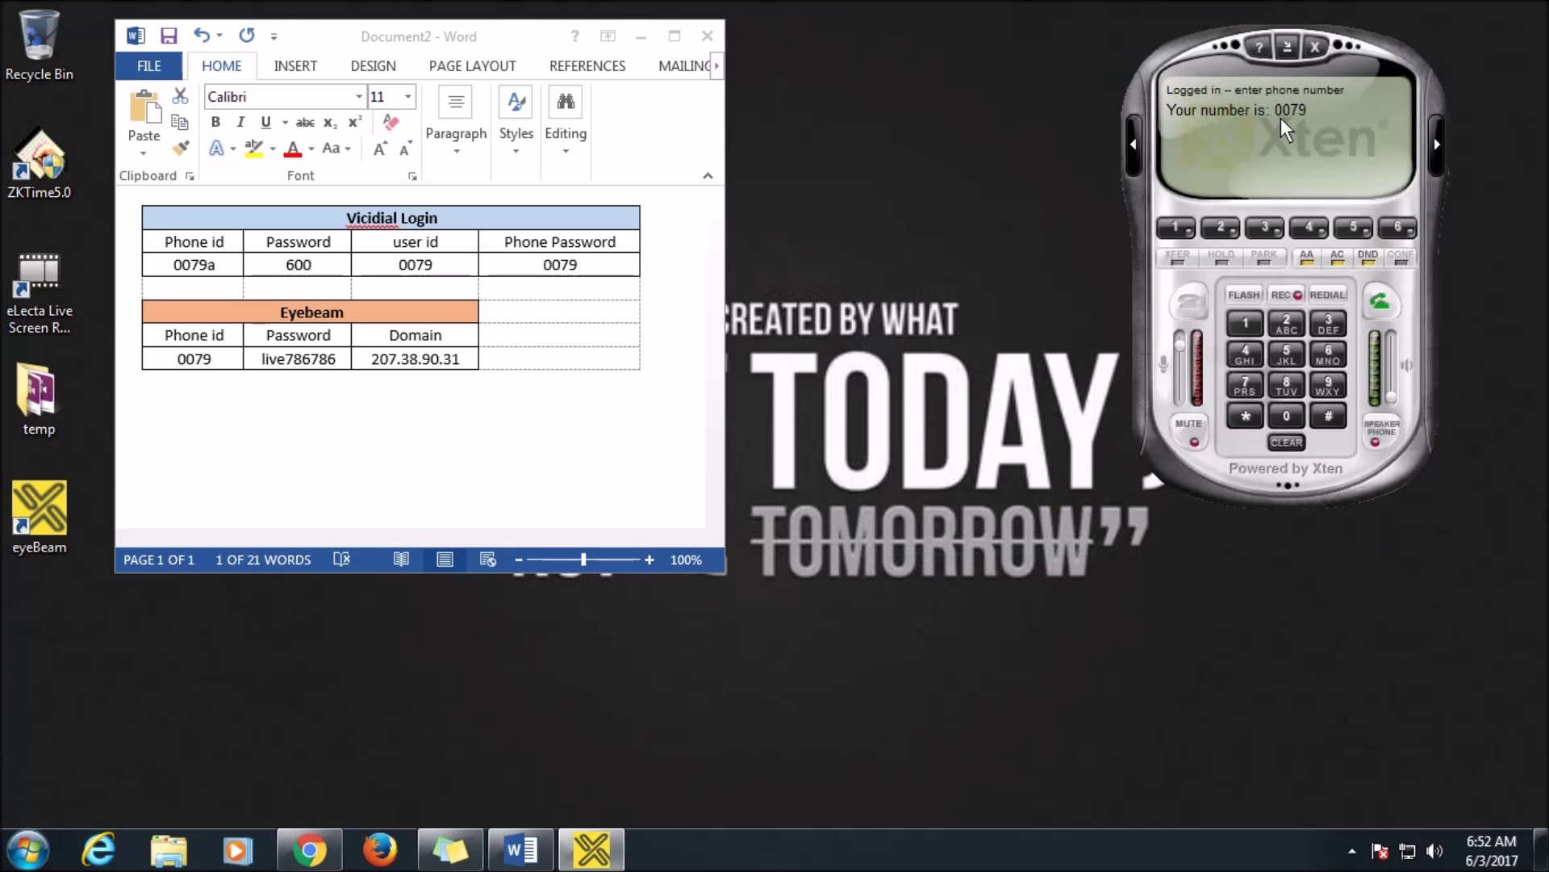
Refresh the desktop, bring Chrome forward and close the old agent re-login tab.
right_click(803, 250)
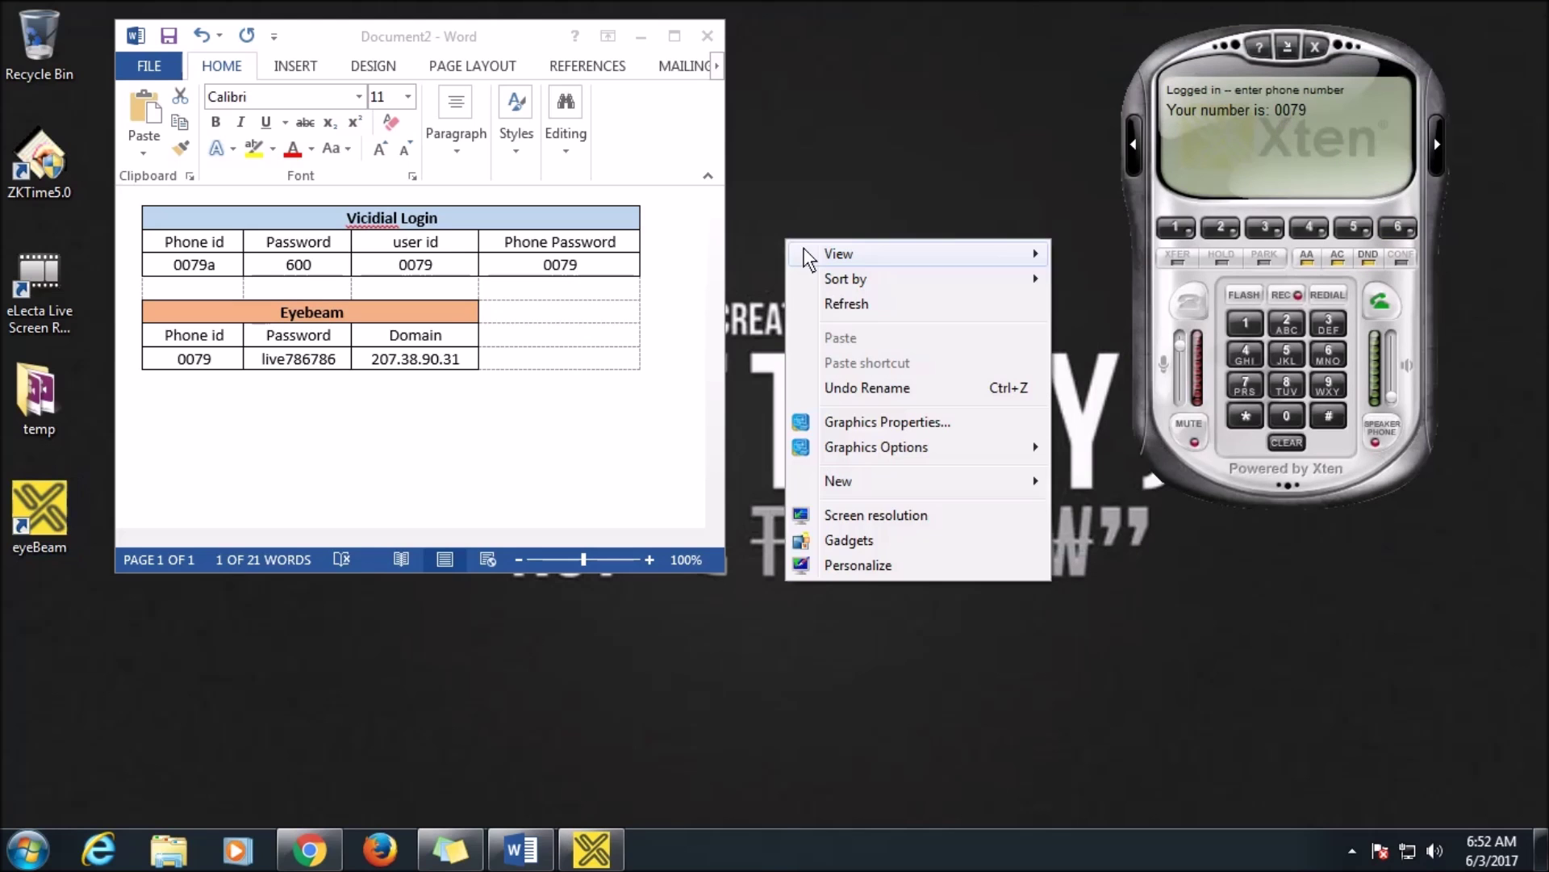
click(846, 302)
click(313, 853)
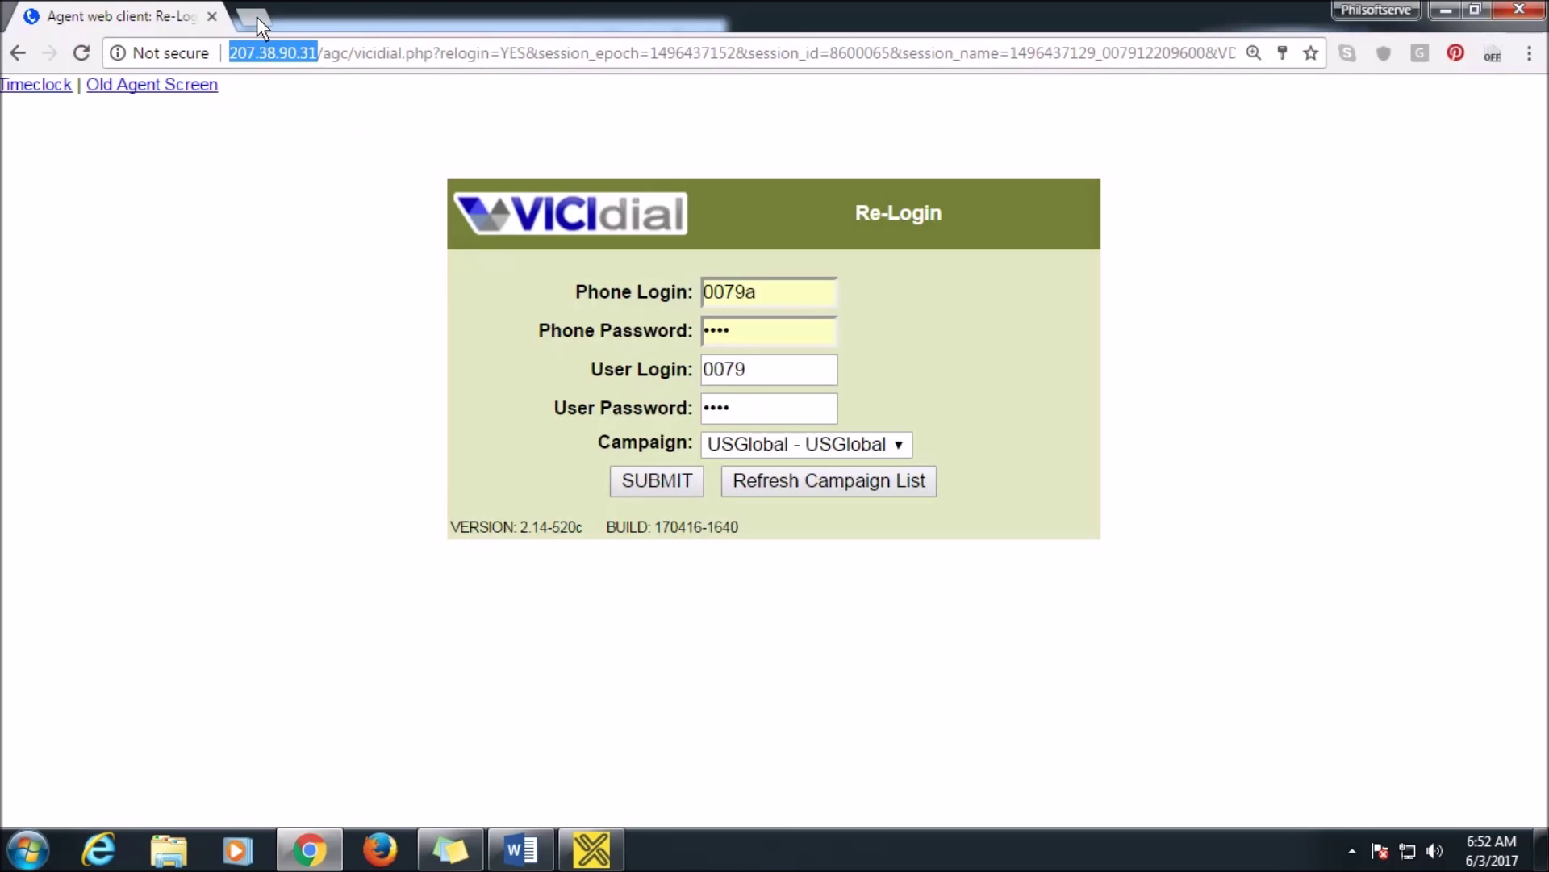
click(331, 52)
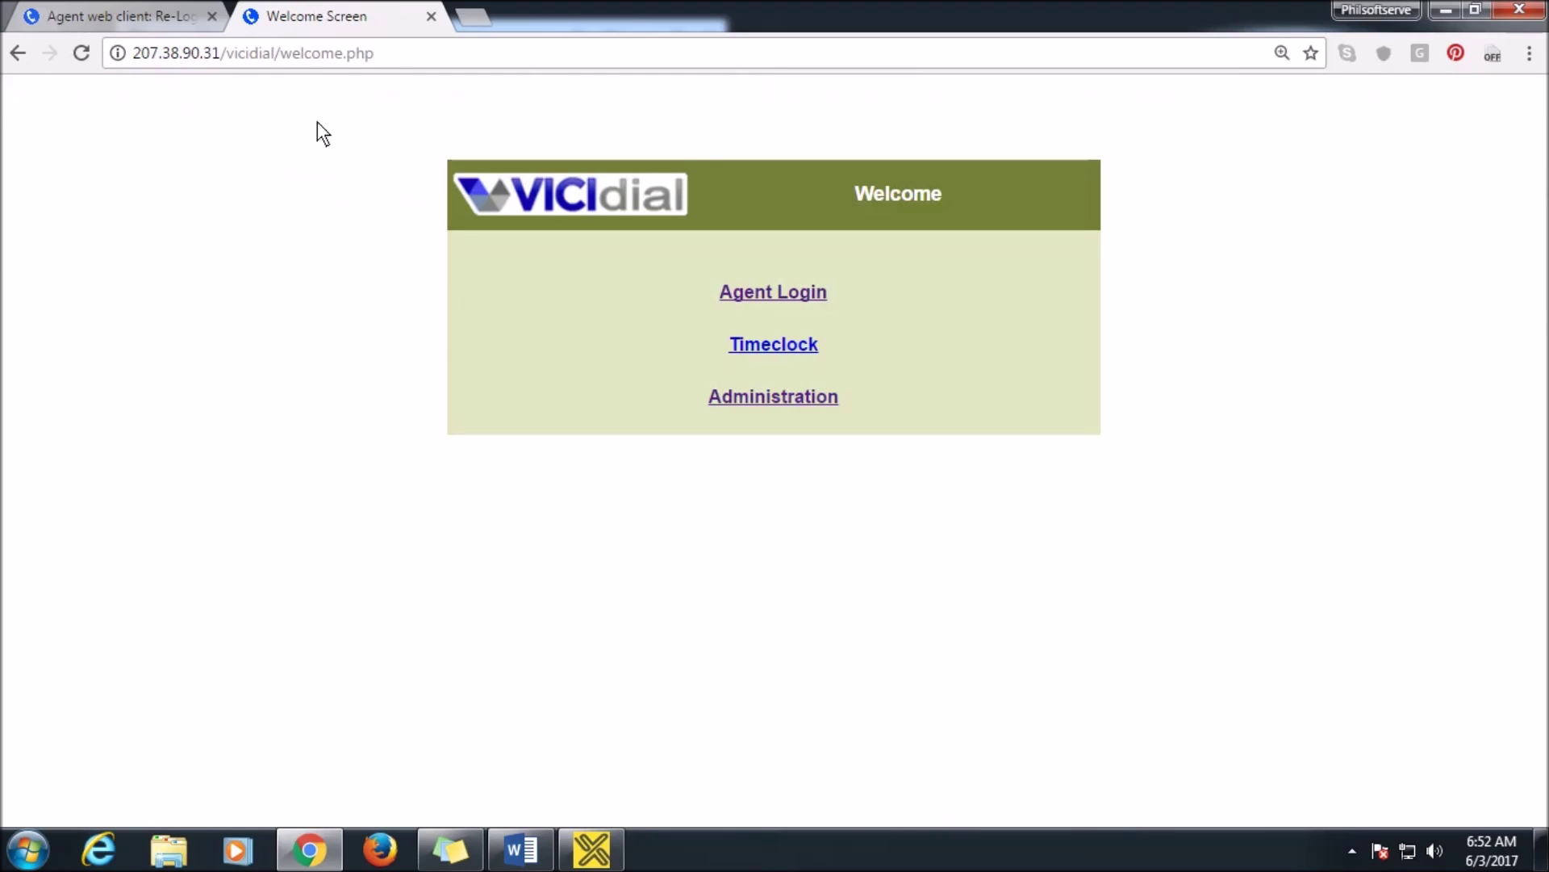
click(212, 17)
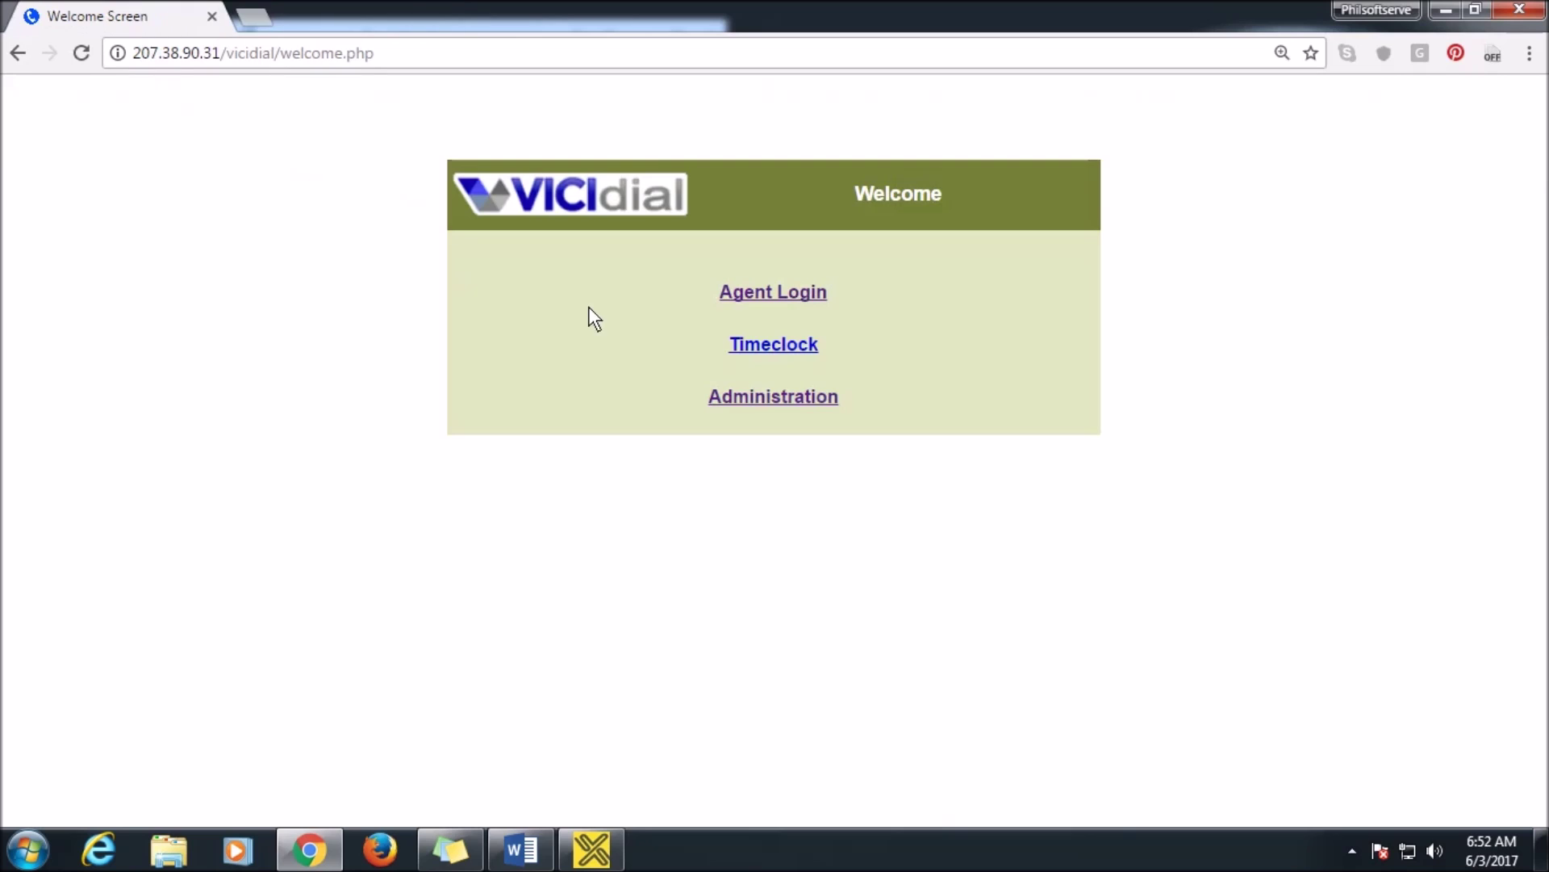
click(813, 296)
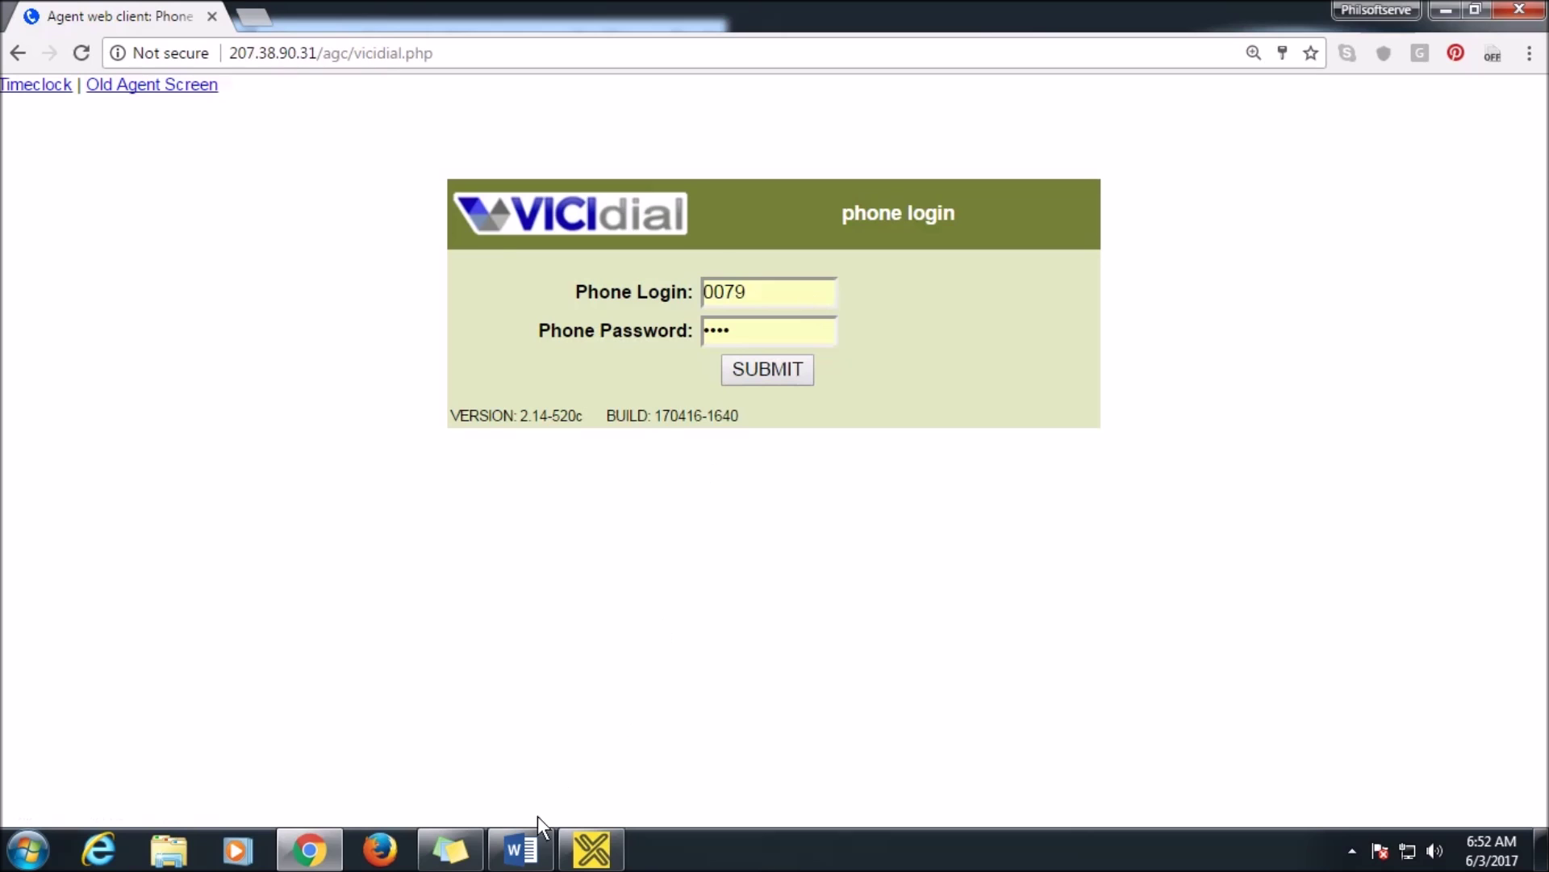
click(520, 847)
drag(469, 28, 379, 131)
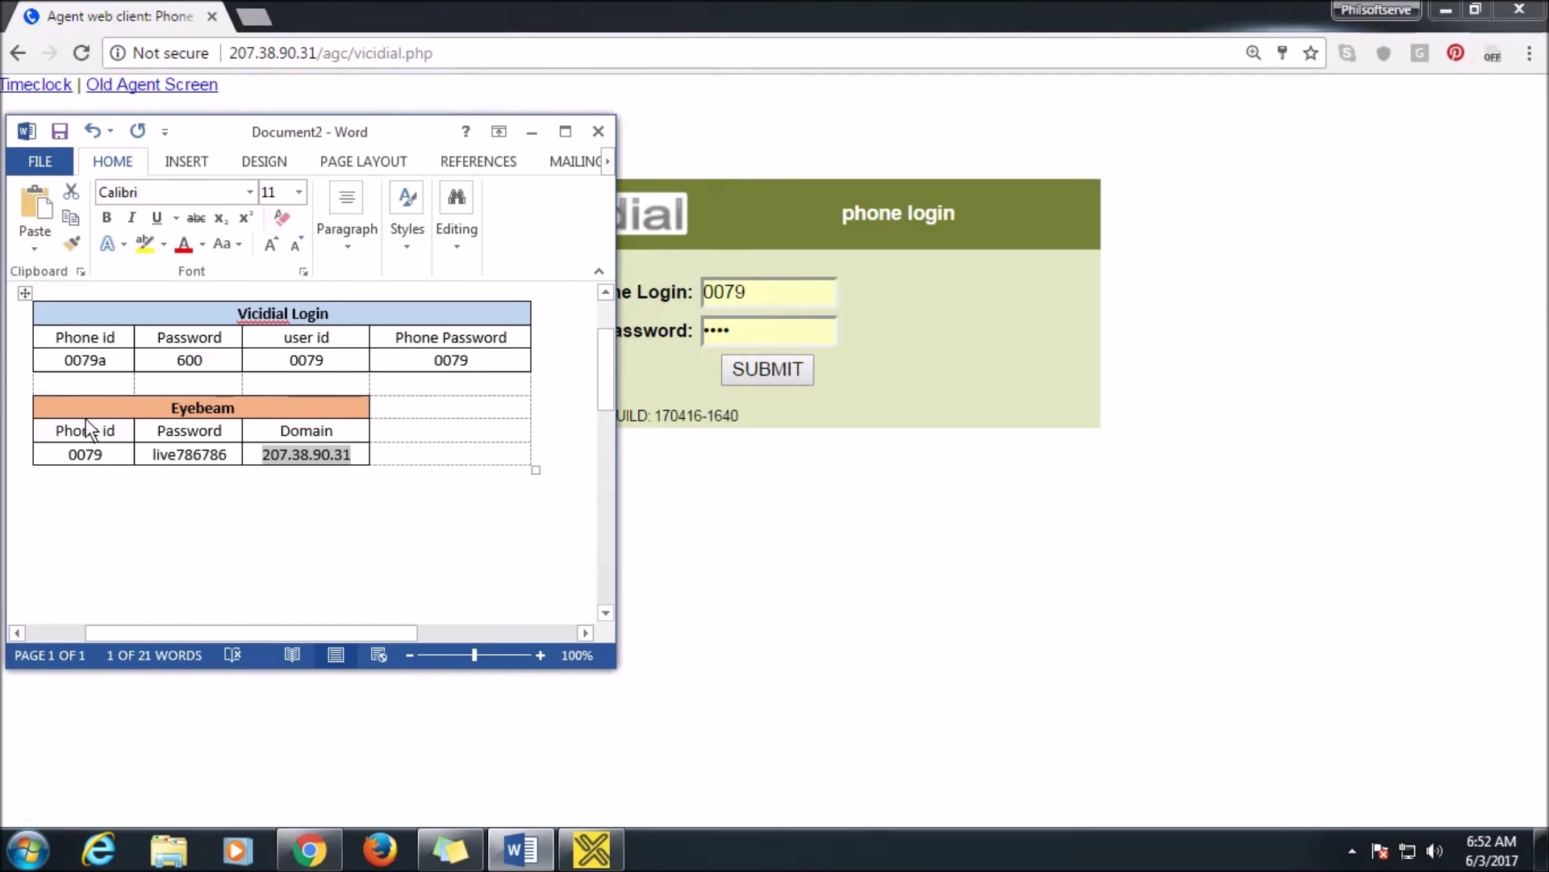
drag(112, 361, 62, 359)
key(ctrl+c)
click(791, 296)
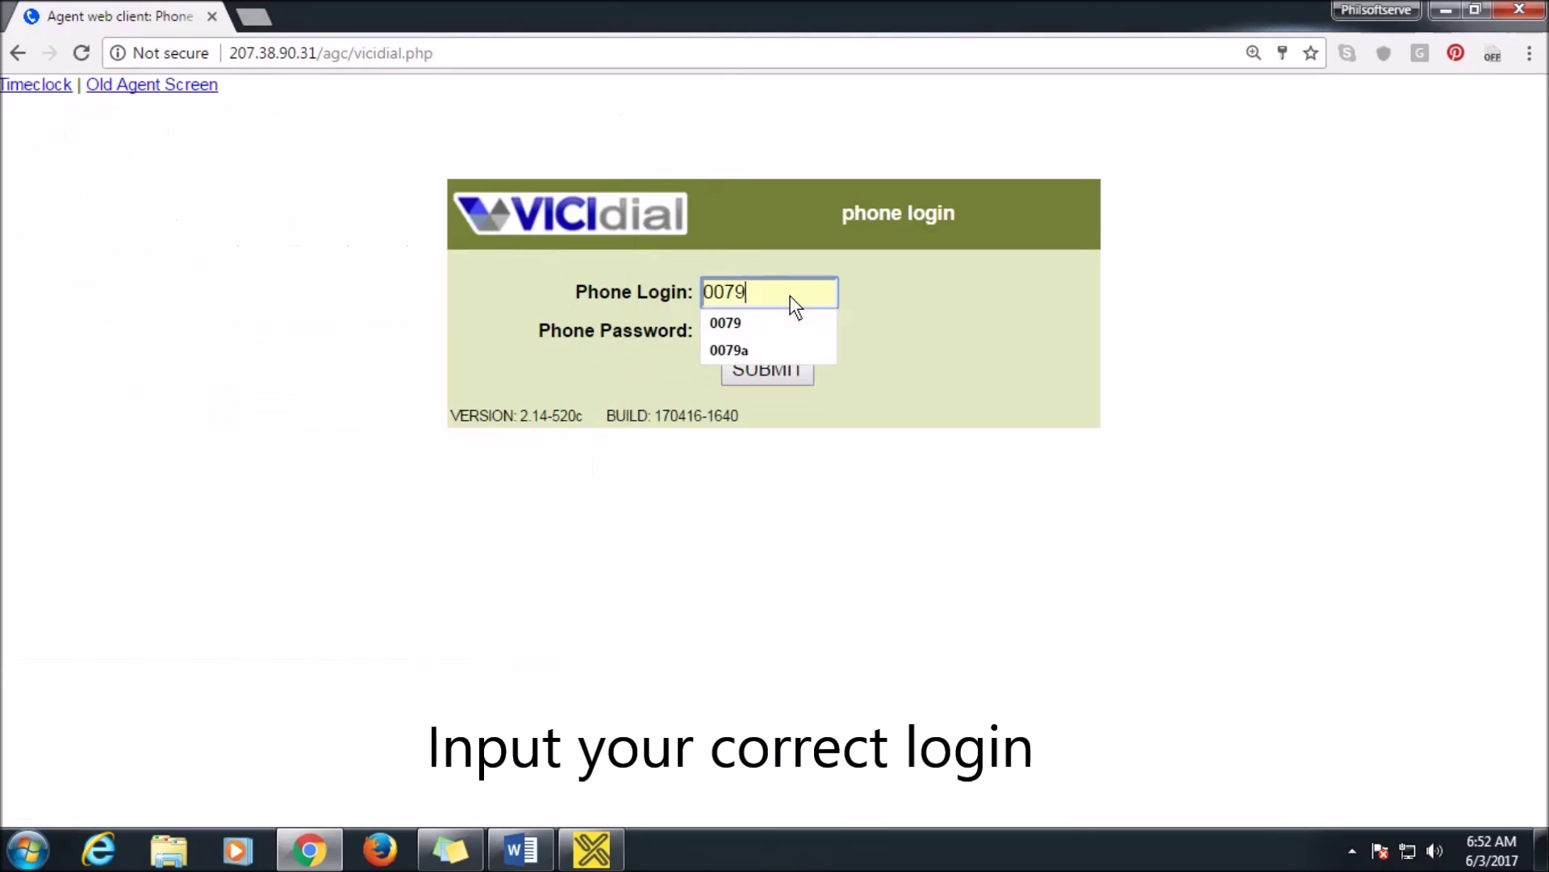
mouse_move(790, 295)
mouse_down()
mouse_move(698, 295)
mouse_move(580, 335)
mouse_up()
key(ctrl+v)
text(tes)
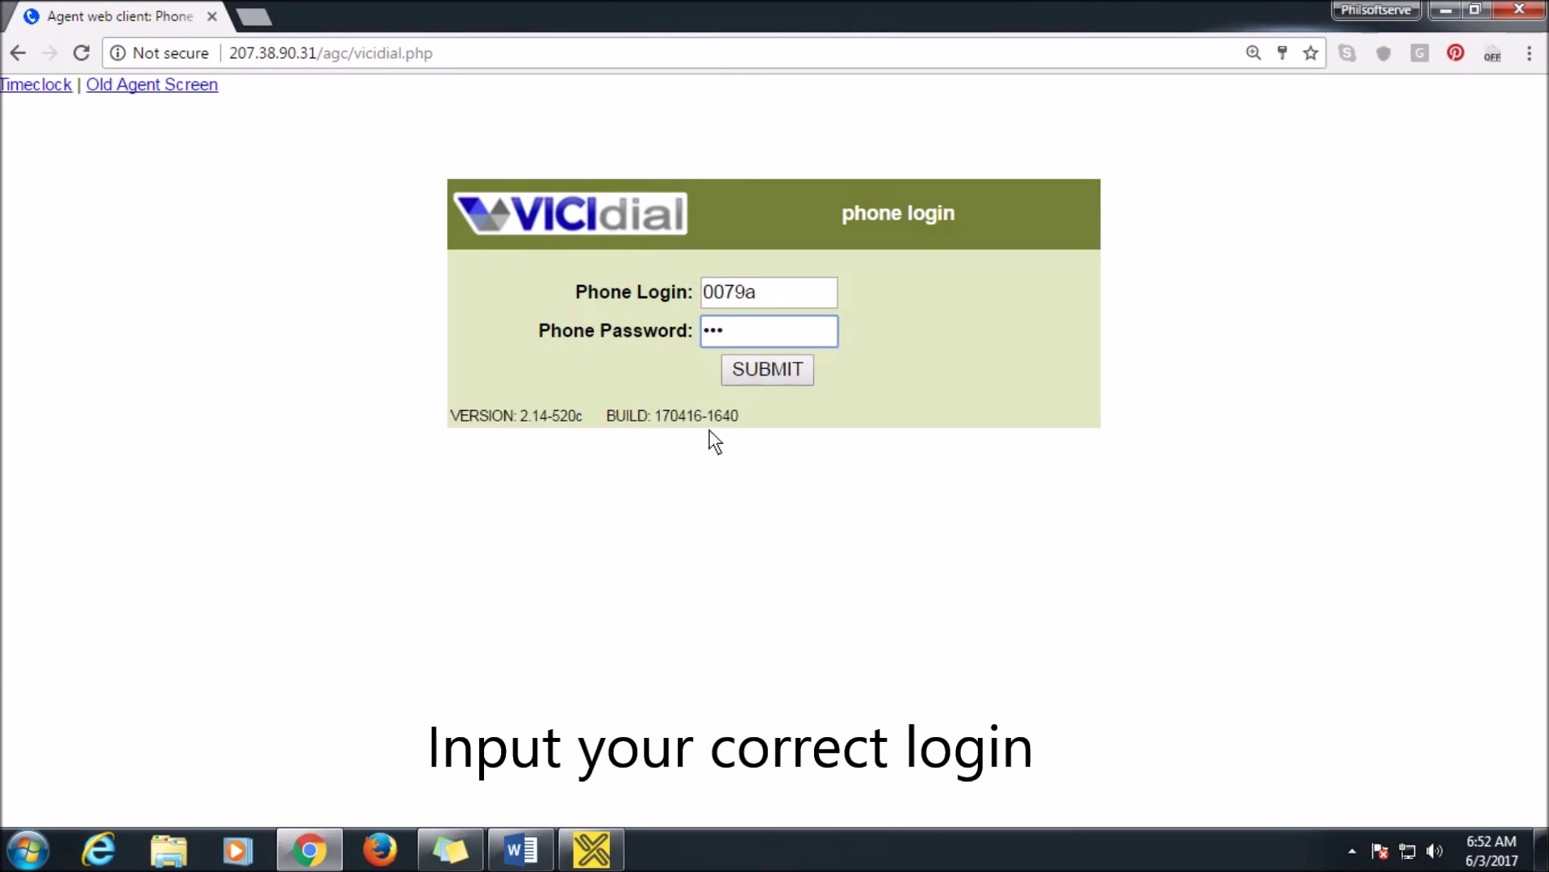
click(762, 376)
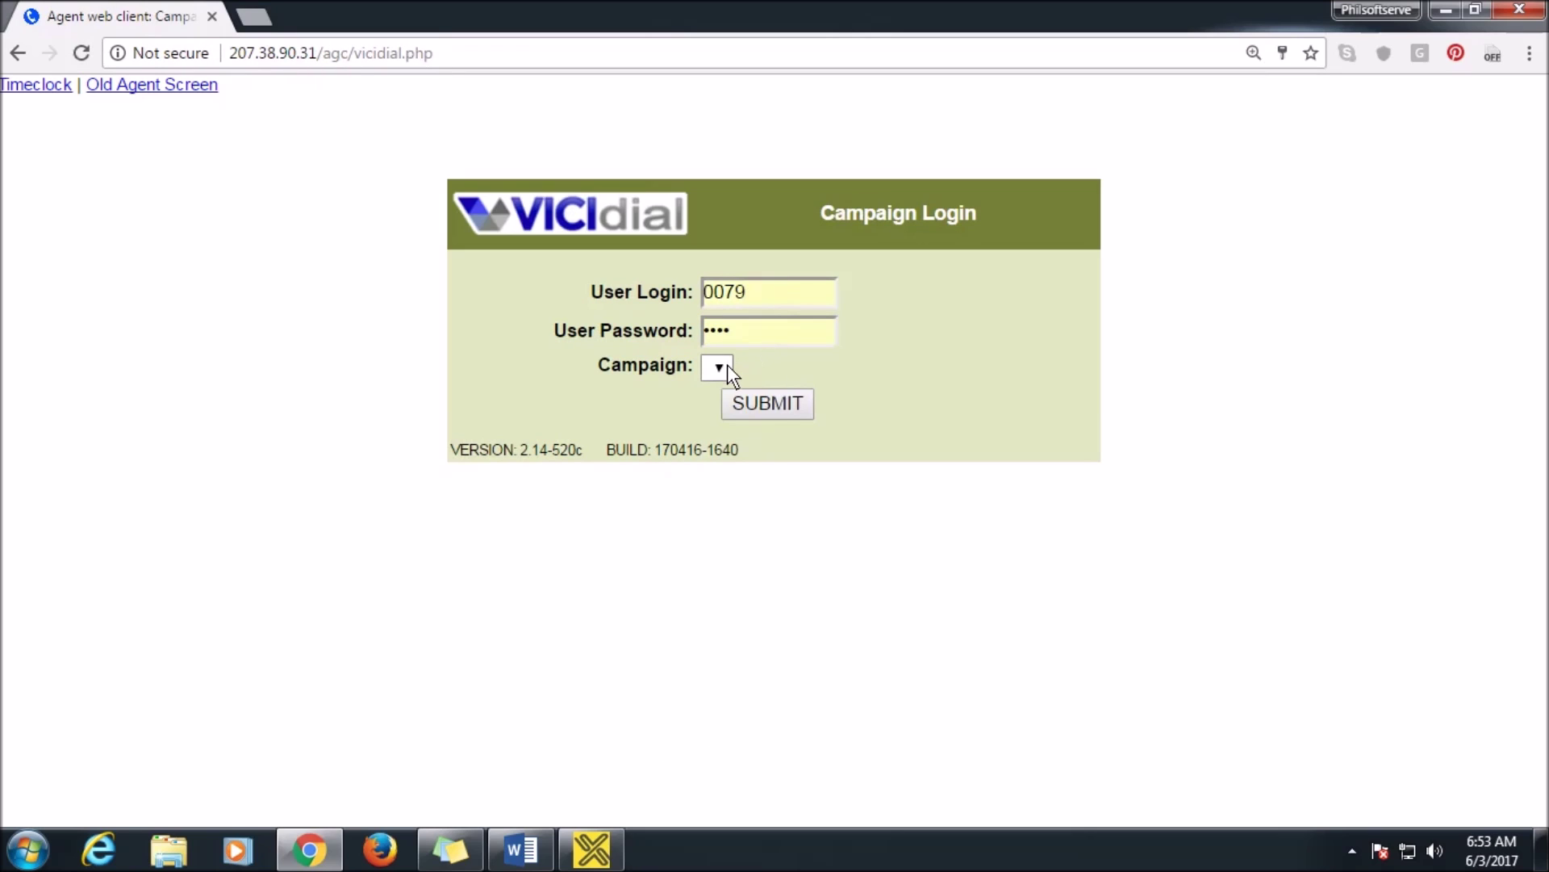
Choose the USGlobal campaign and submit the campaign login.
click(741, 369)
click(749, 413)
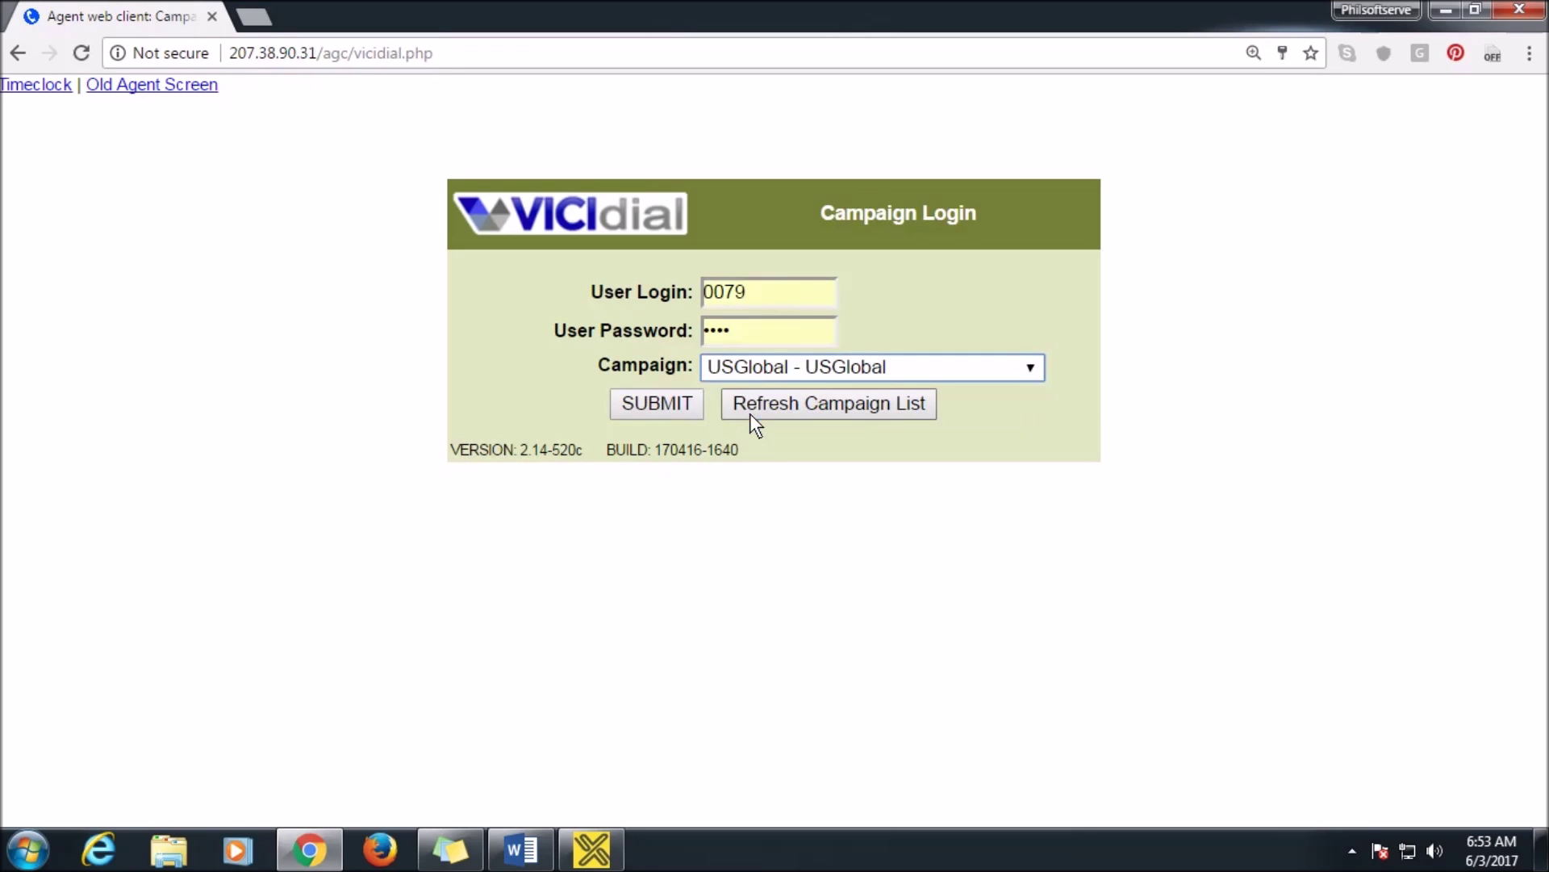
click(666, 408)
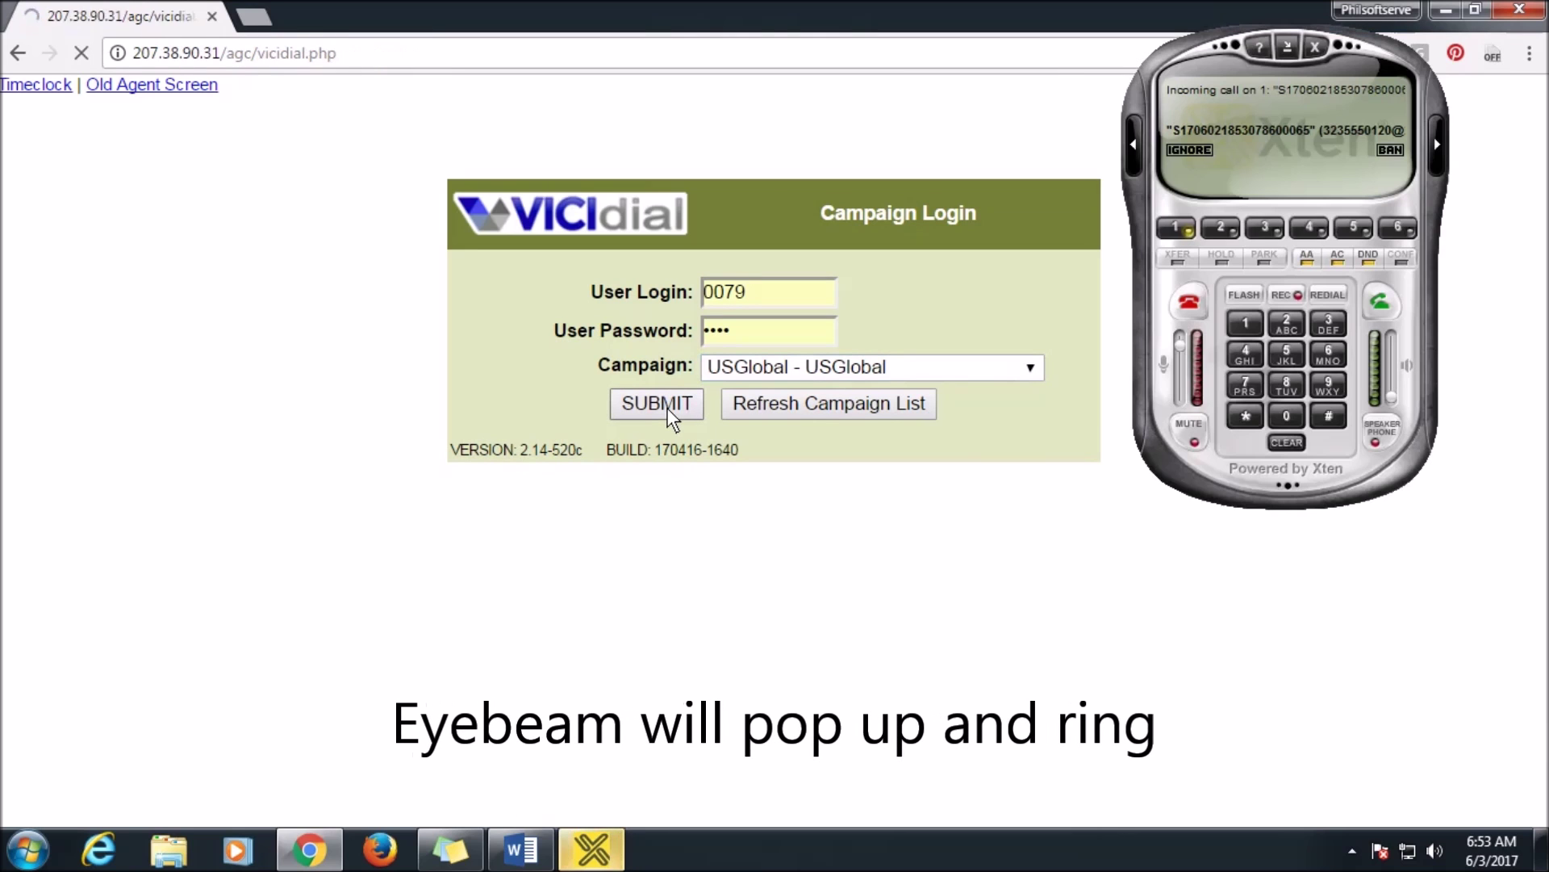
Answer the incoming eyeBeam call on line 1.
click(1175, 230)
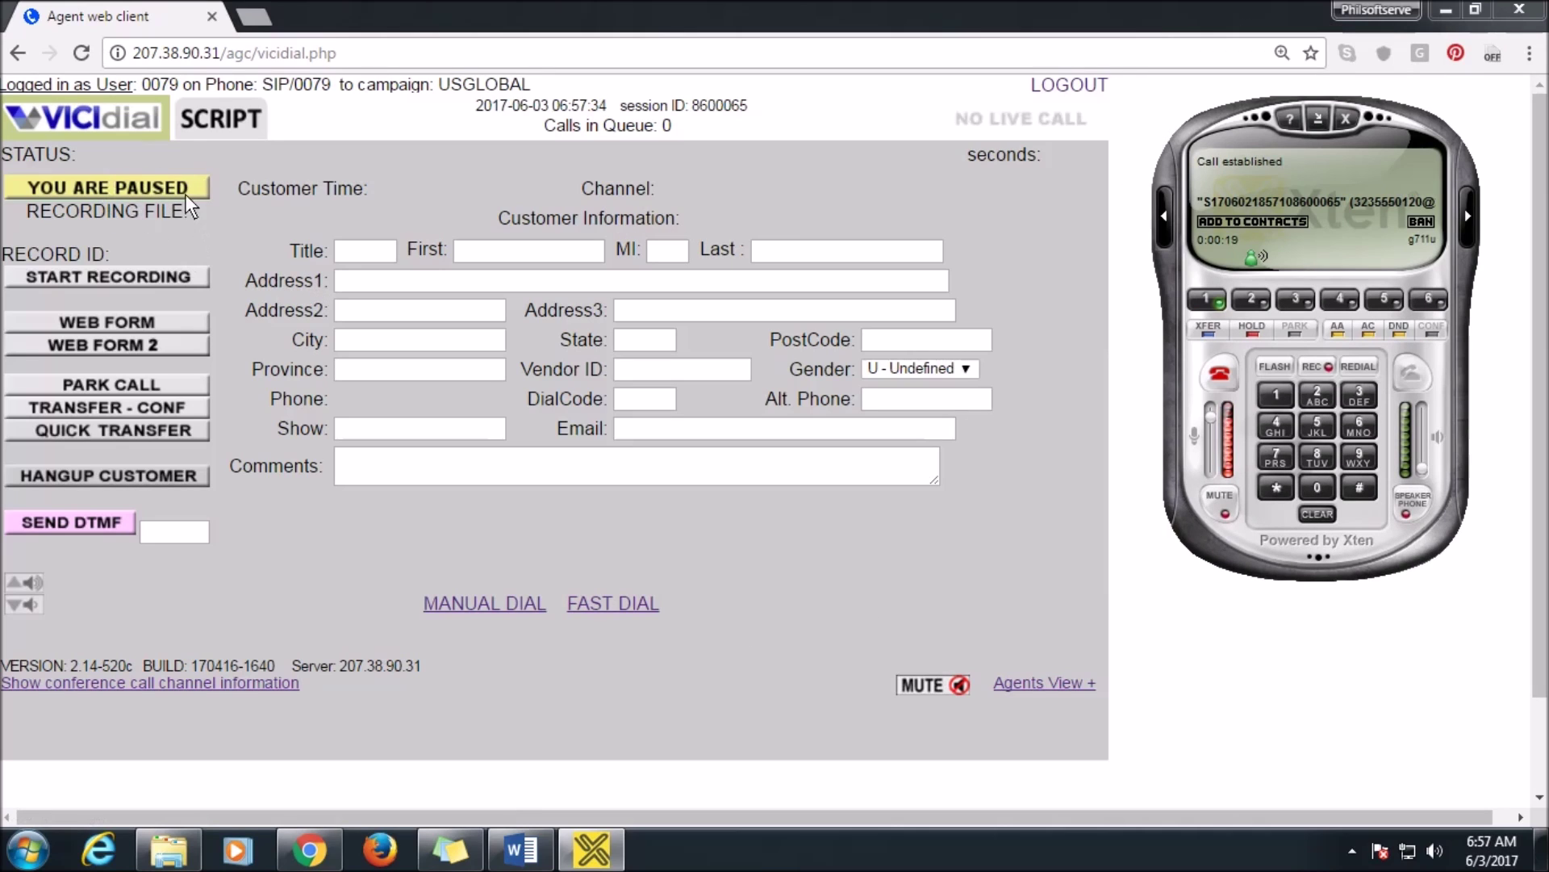
Toggle the agent's paused status and place a manual test dial.
click(185, 193)
click(185, 195)
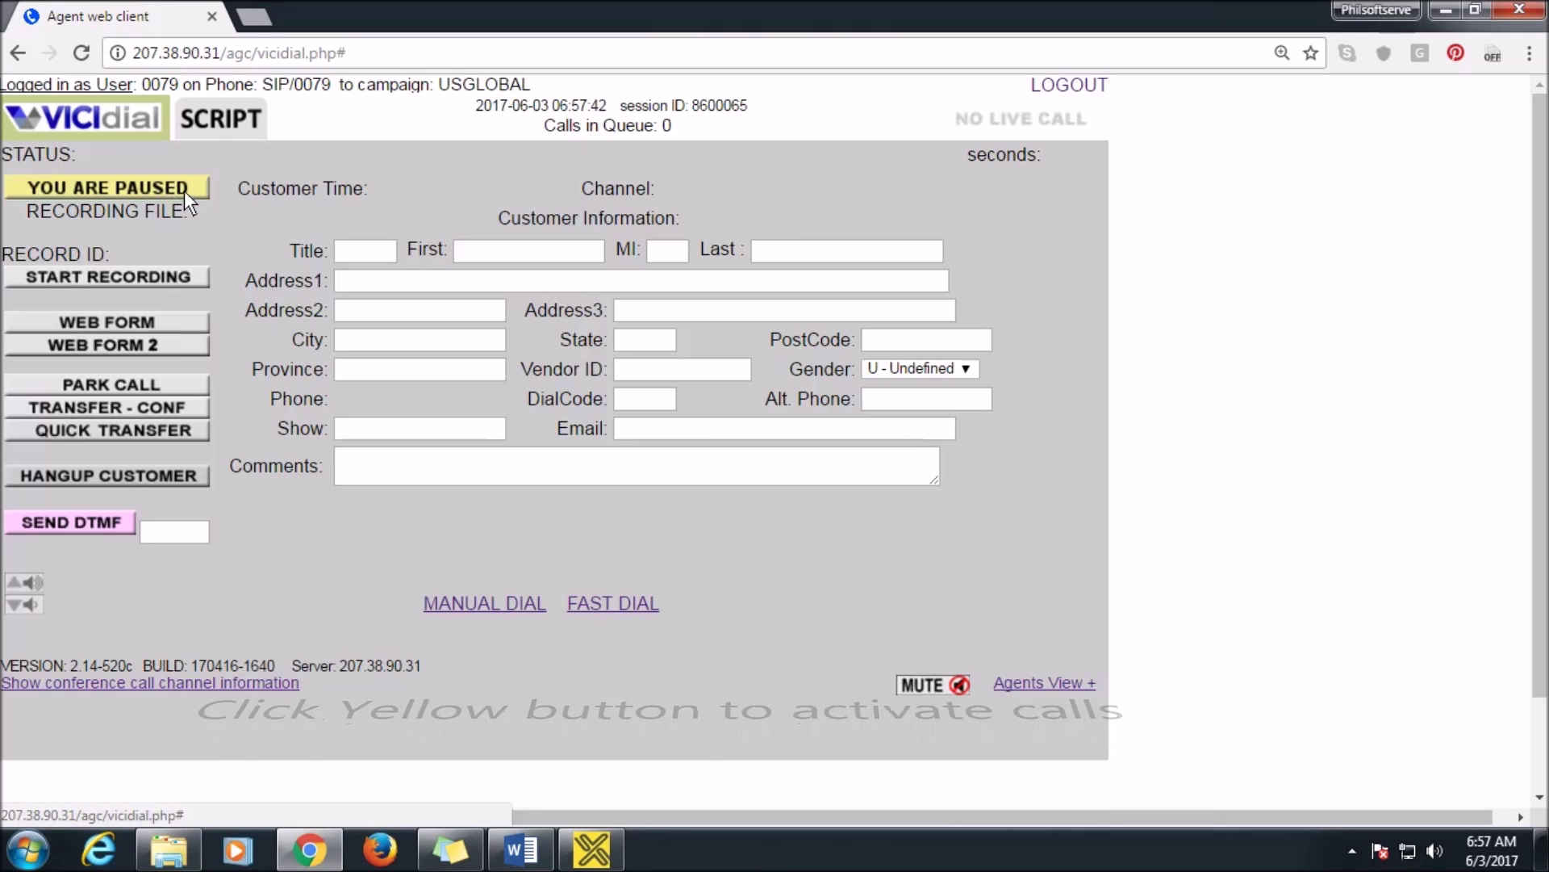
click(466, 604)
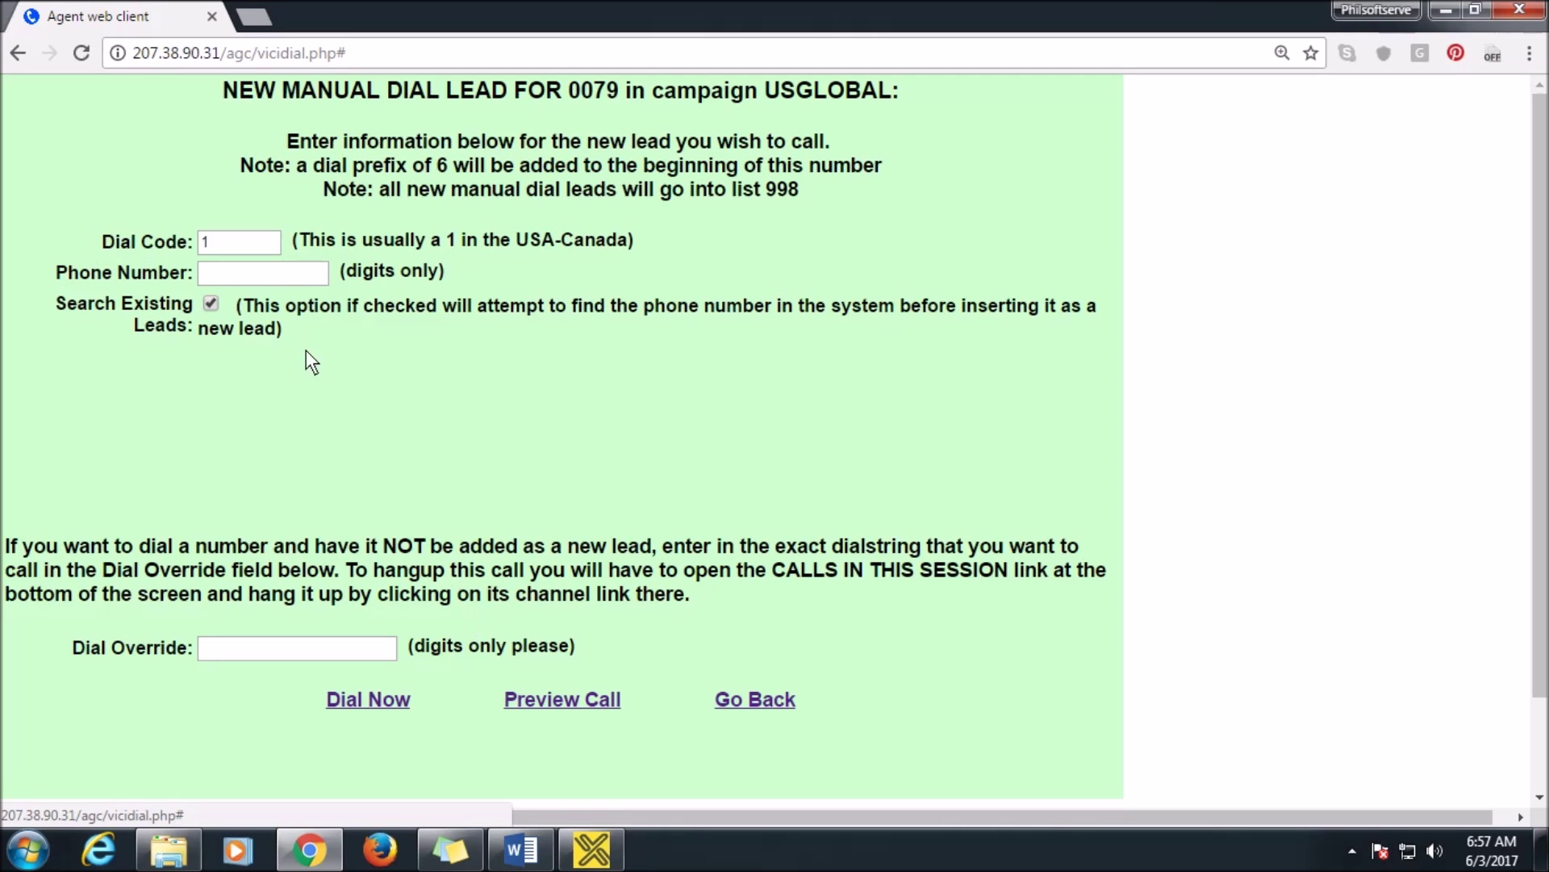
click(253, 277)
text(12323)
click(391, 708)
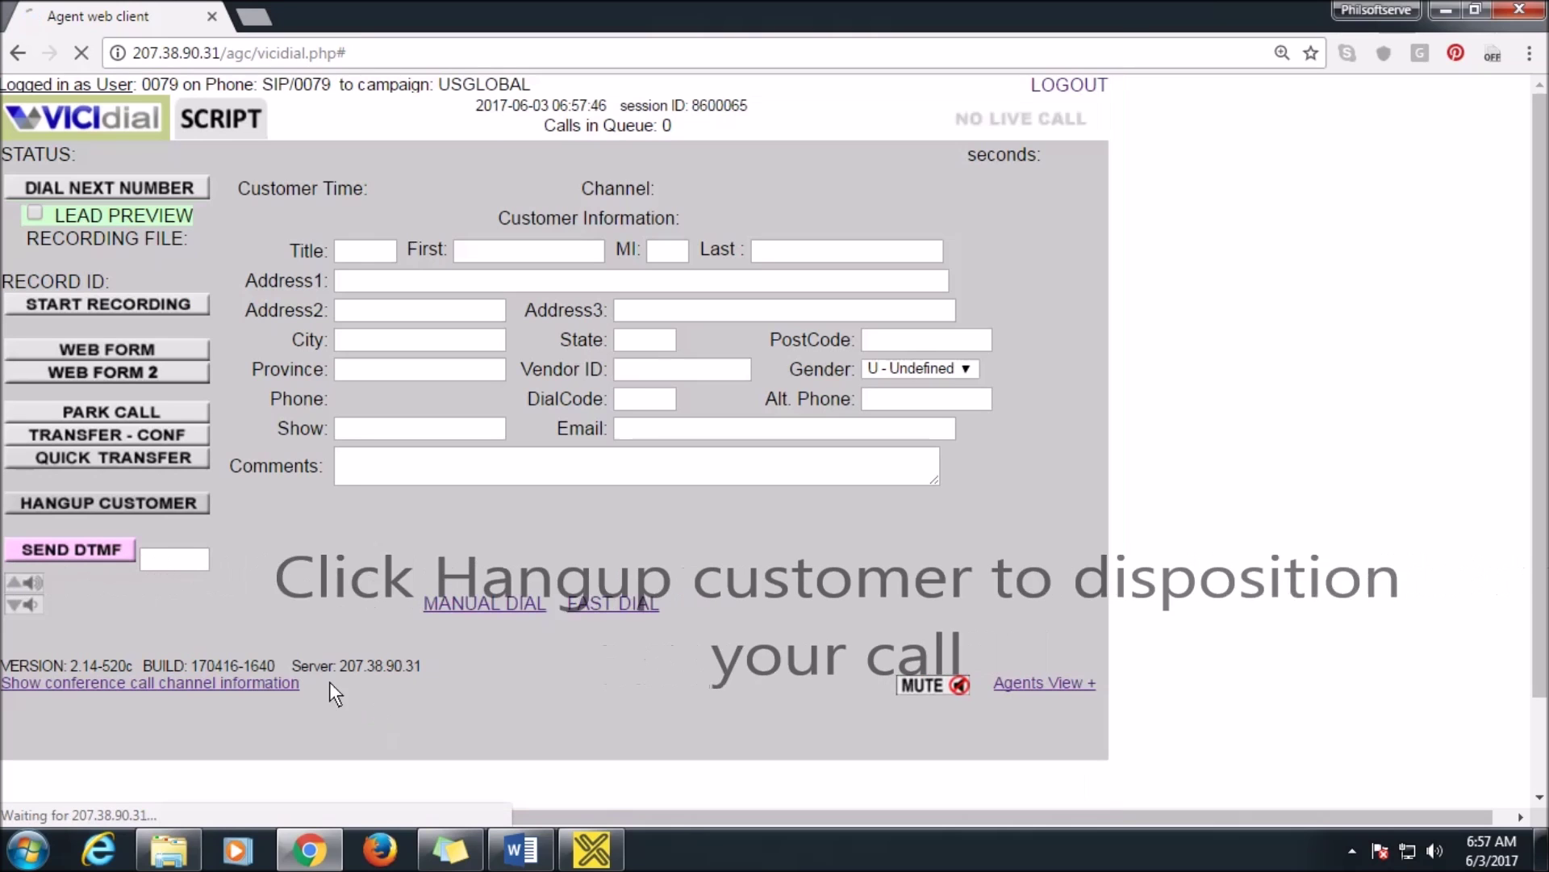
Hang up the test call and submit it as NI - Not Interested.
click(167, 510)
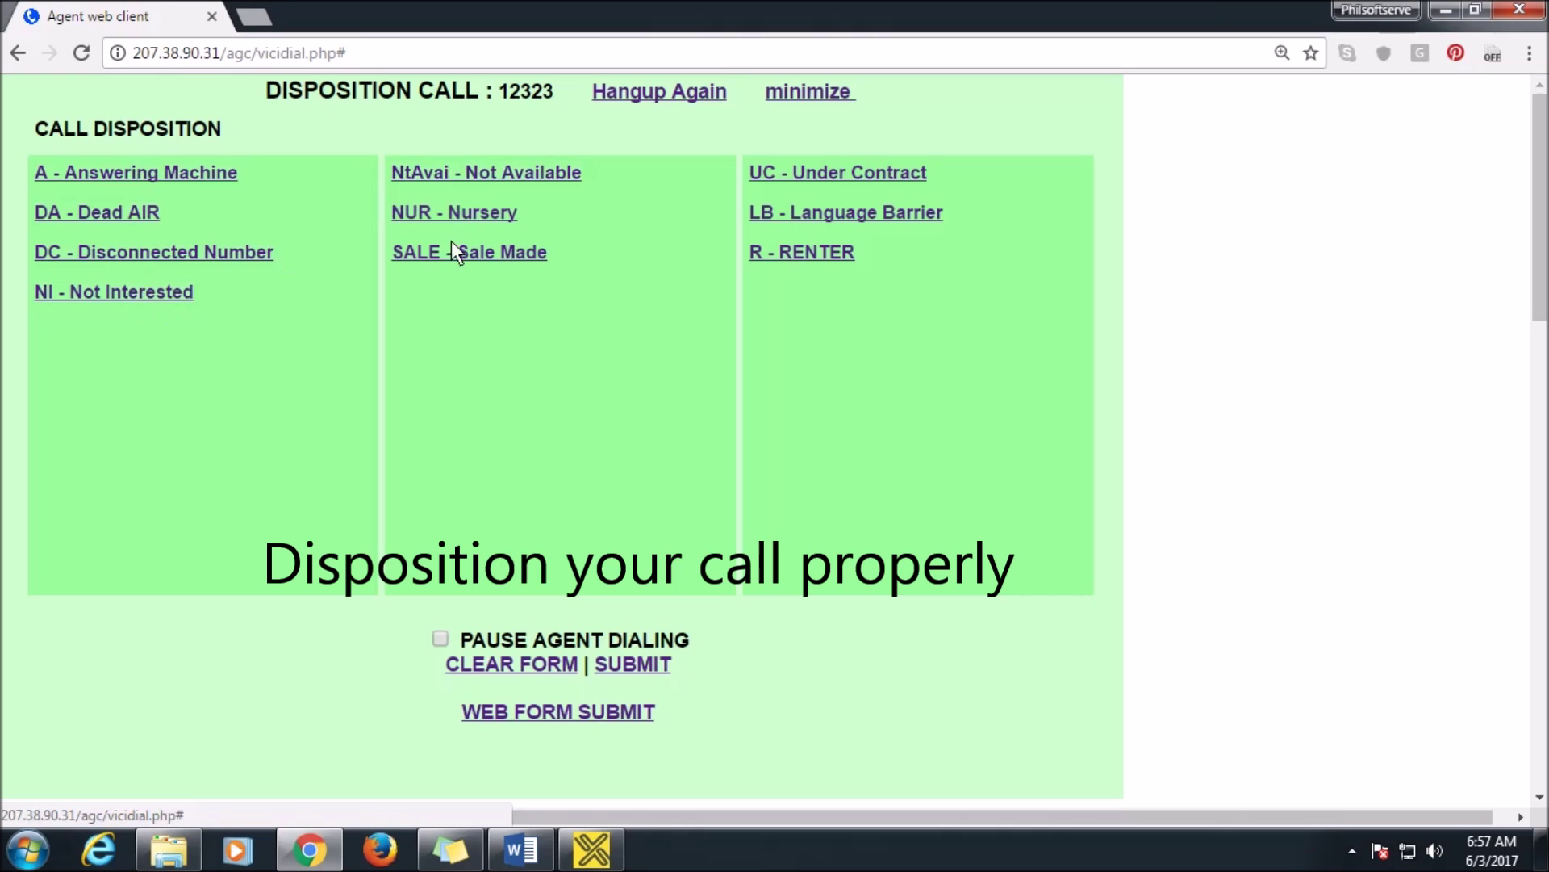
click(149, 292)
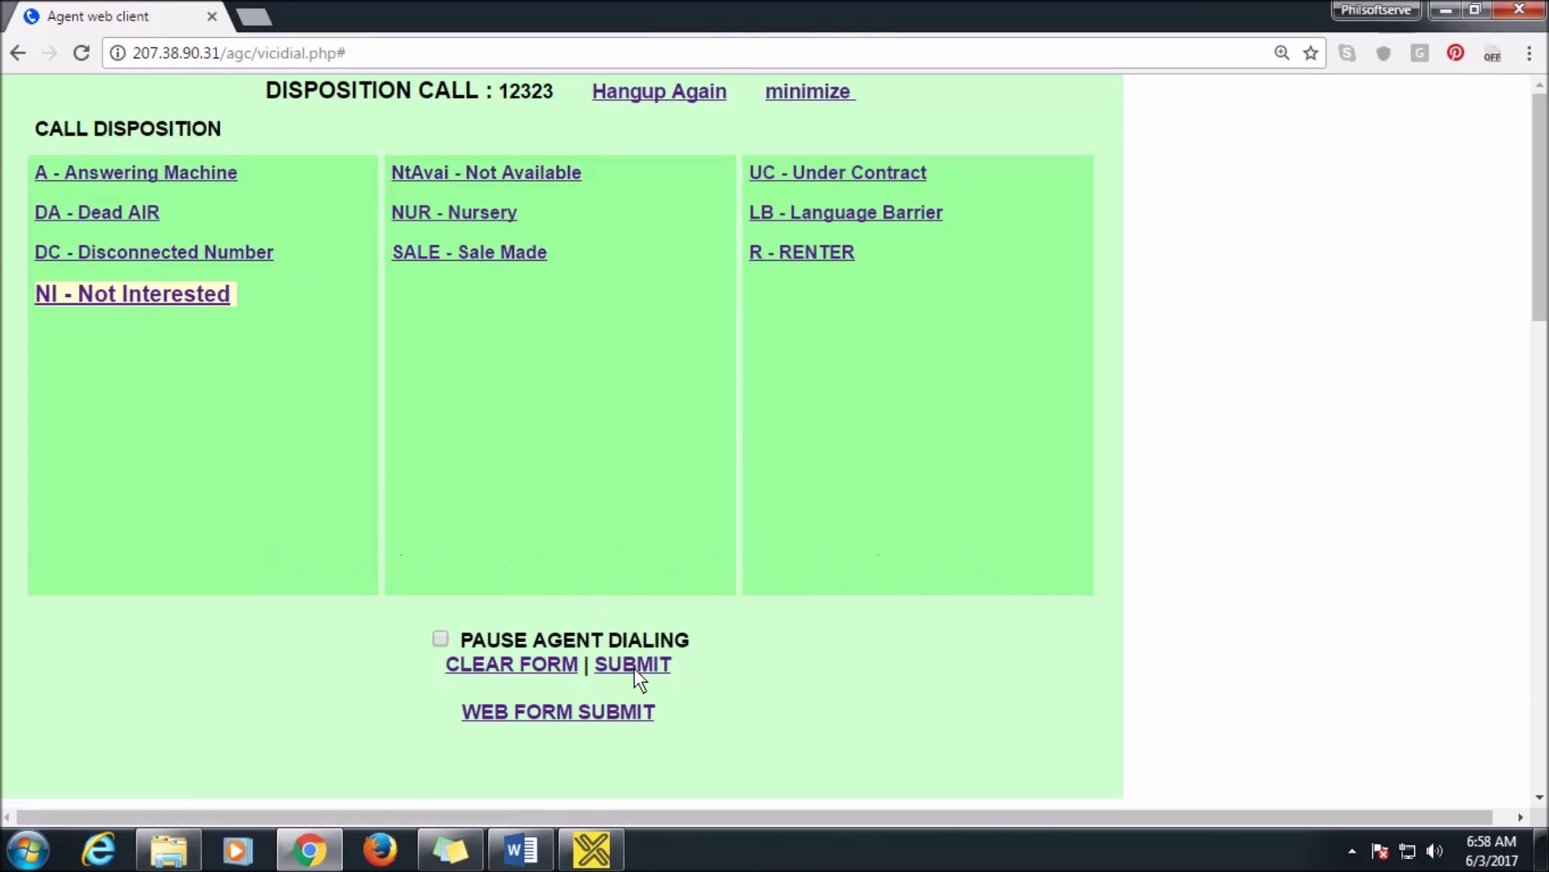
click(635, 665)
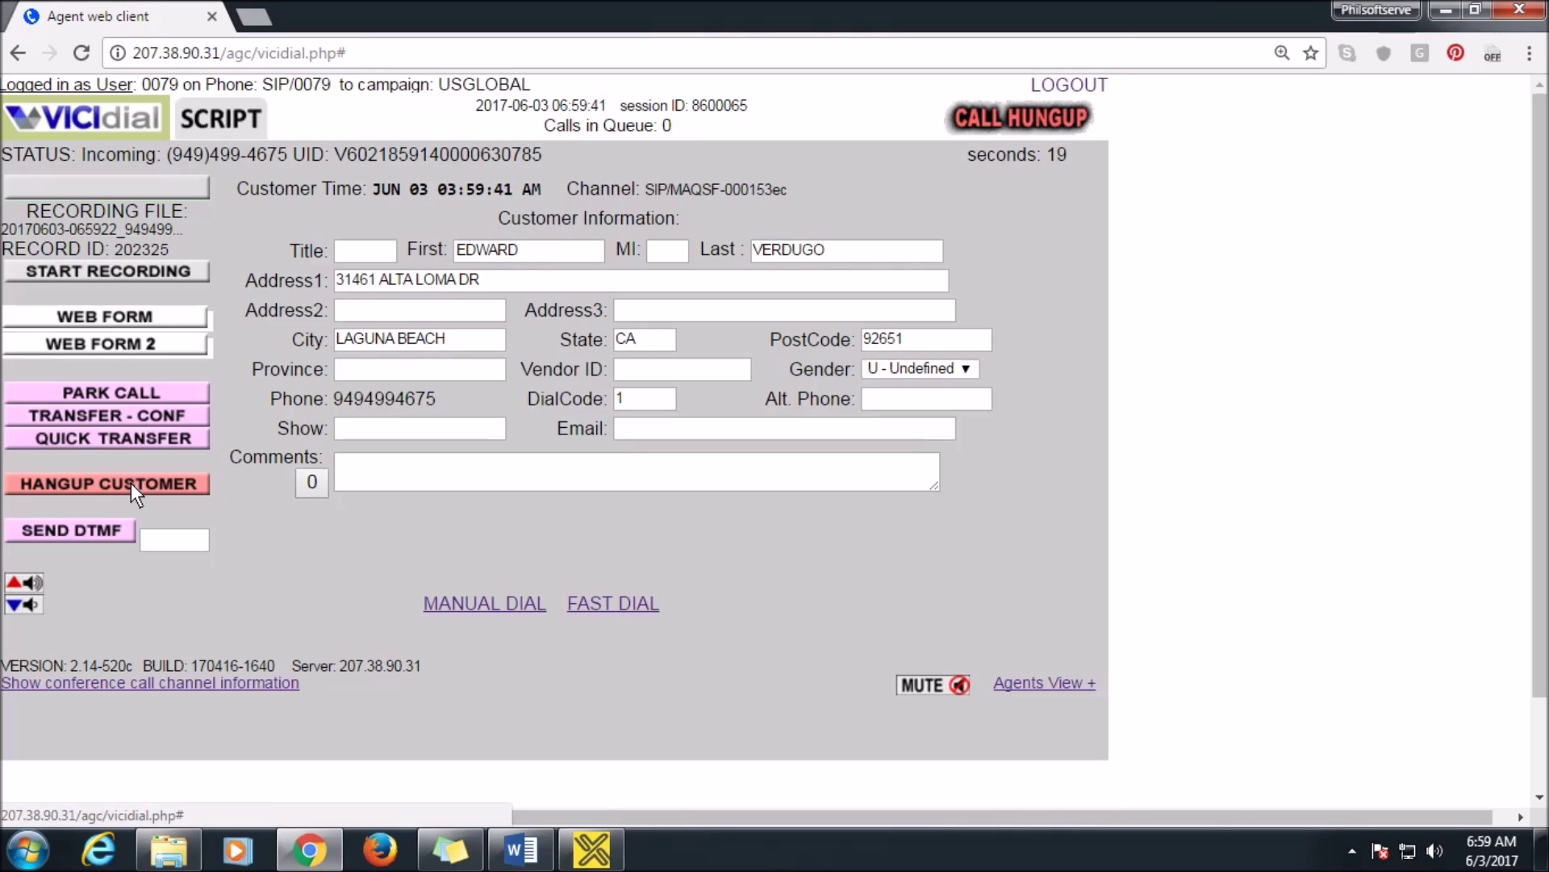
Open Transfer-Conf, hang up the customer, and collapse the disposition panel to see the customer details.
click(130, 415)
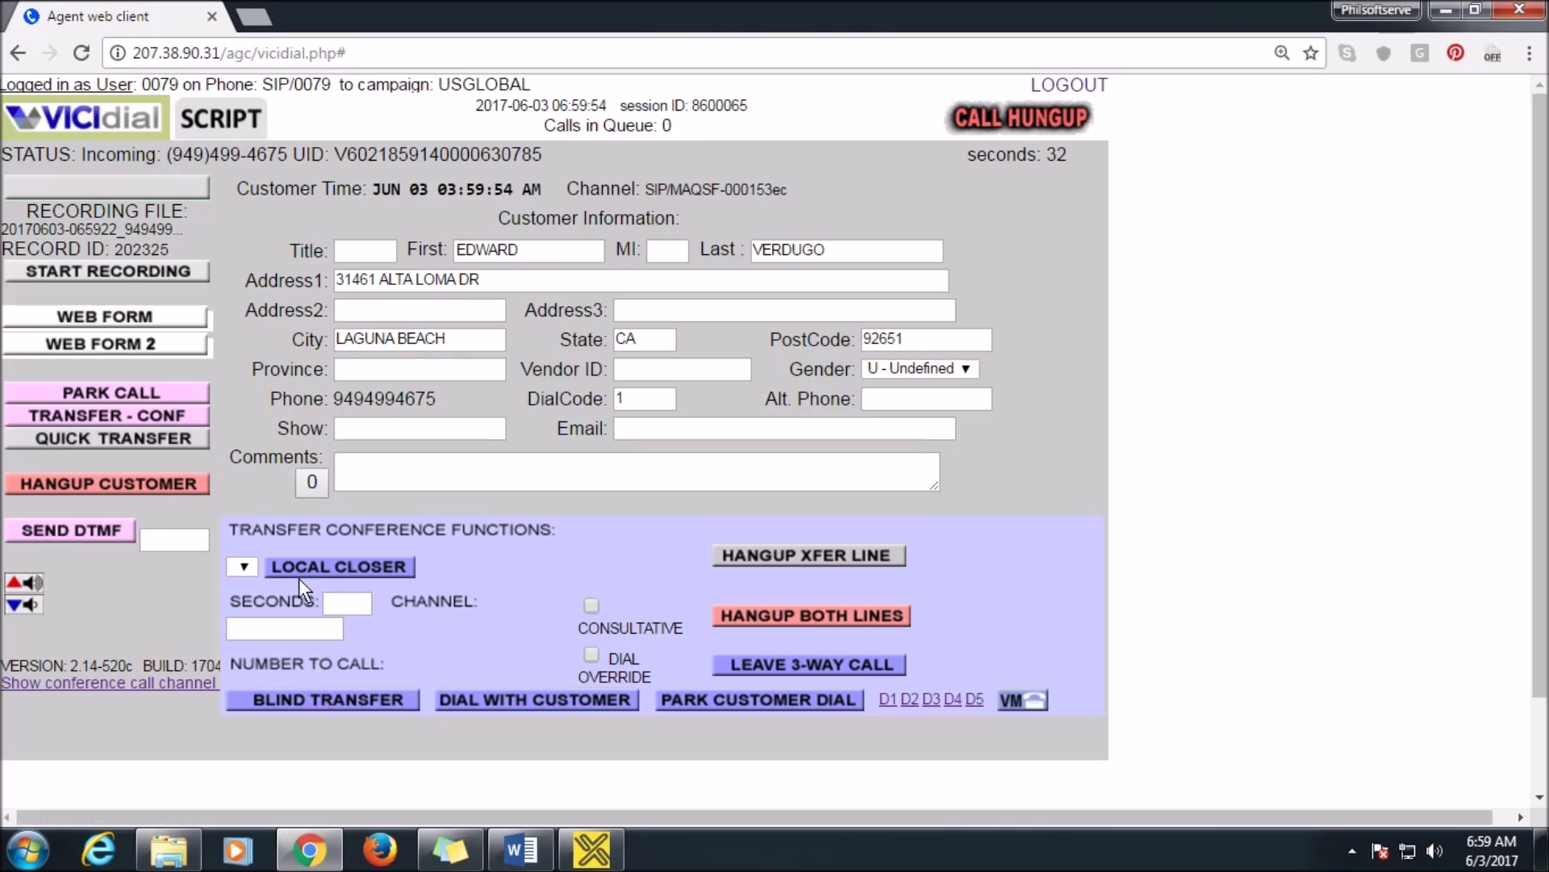
click(172, 486)
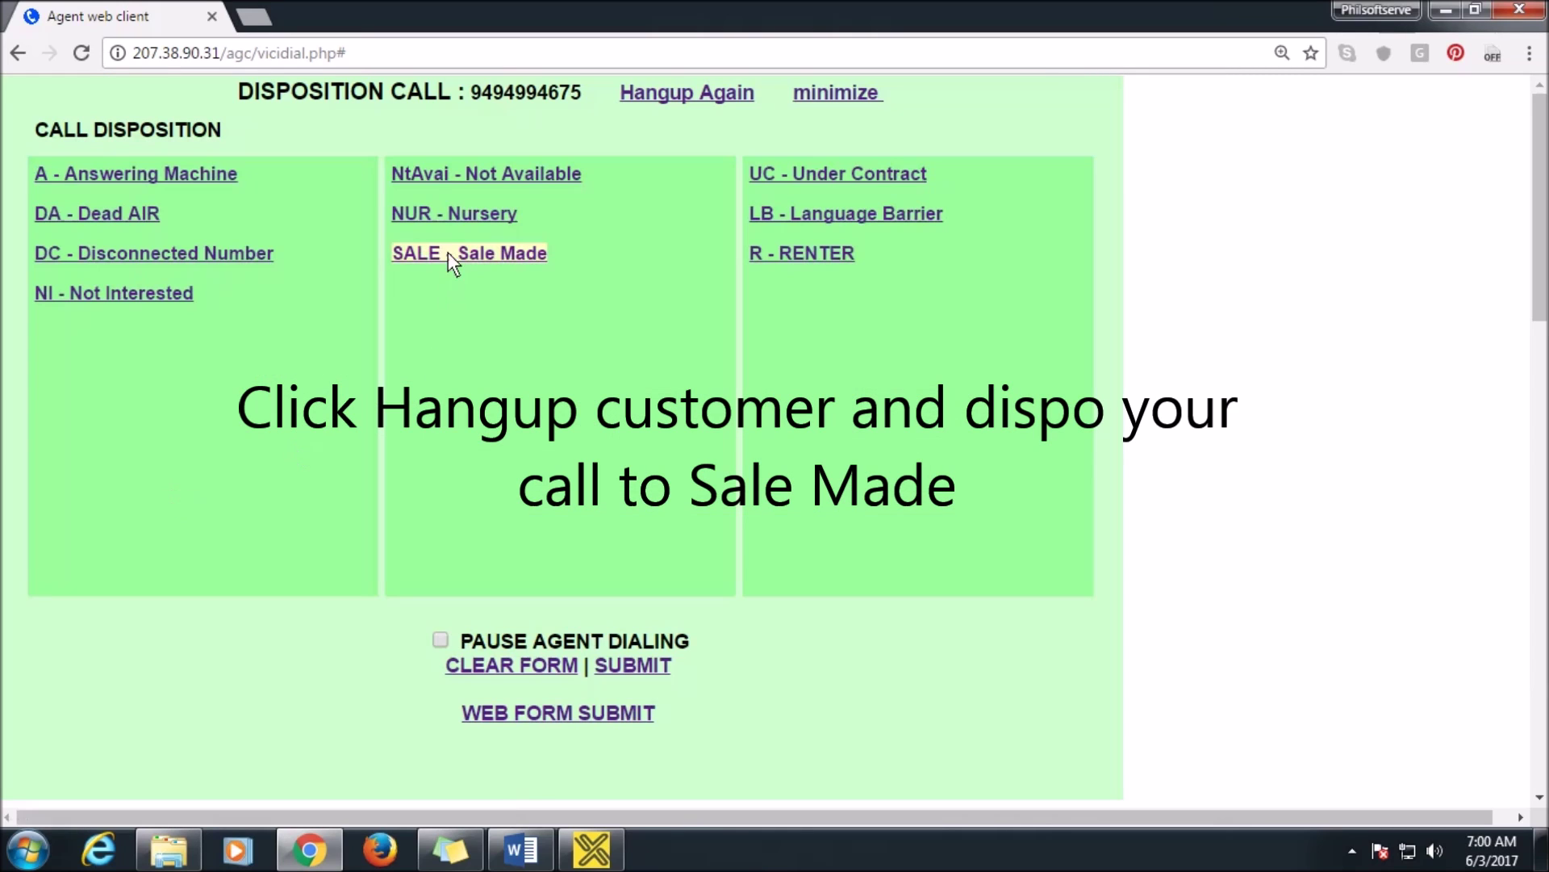
click(879, 92)
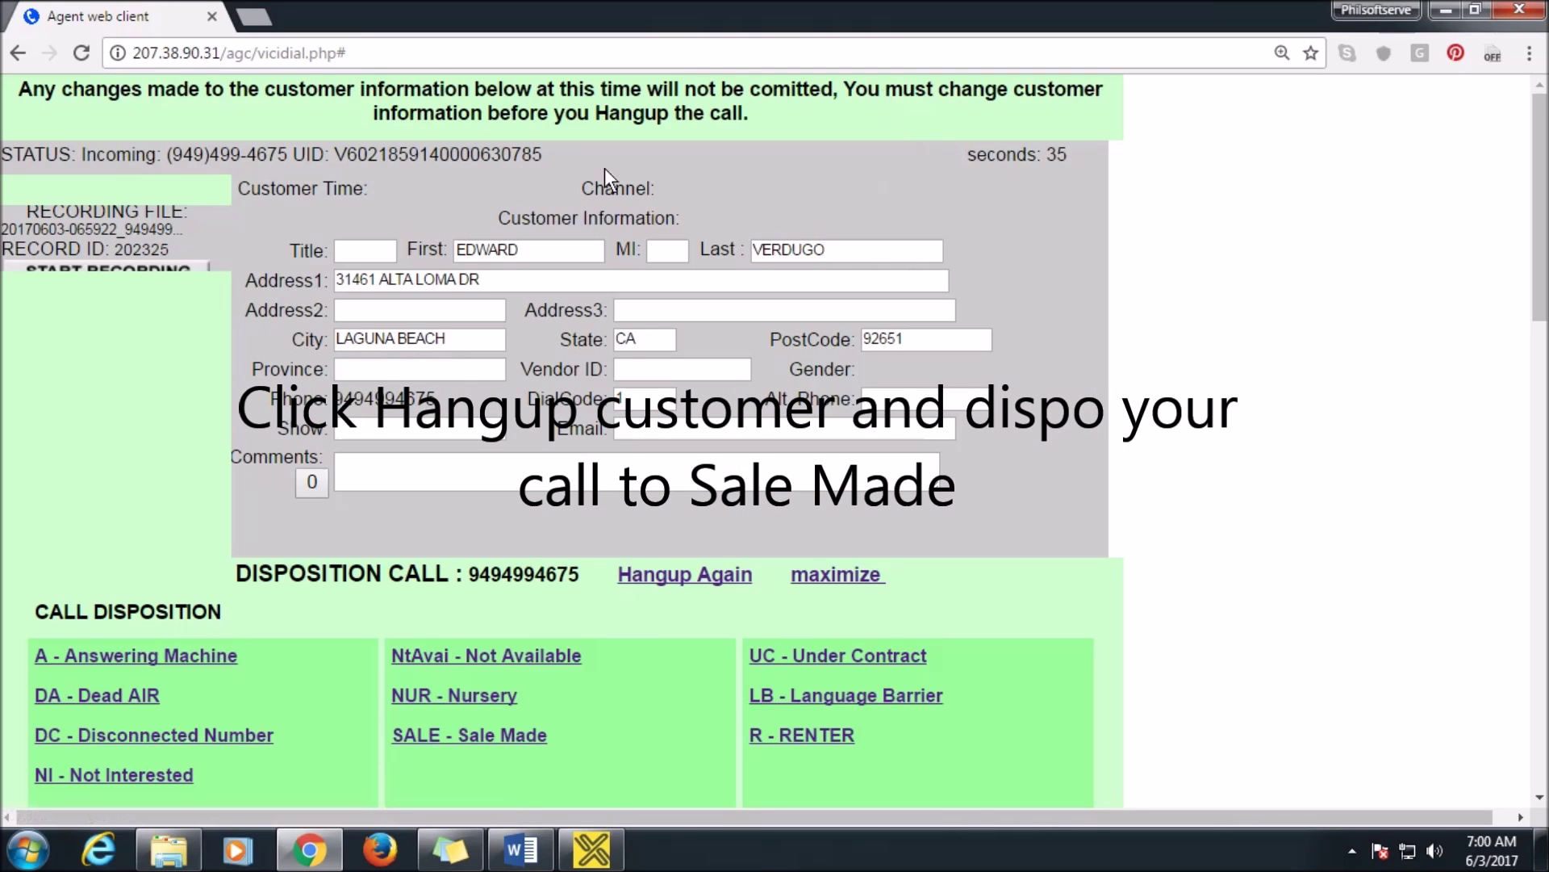
scroll(491, 578, down, 4)
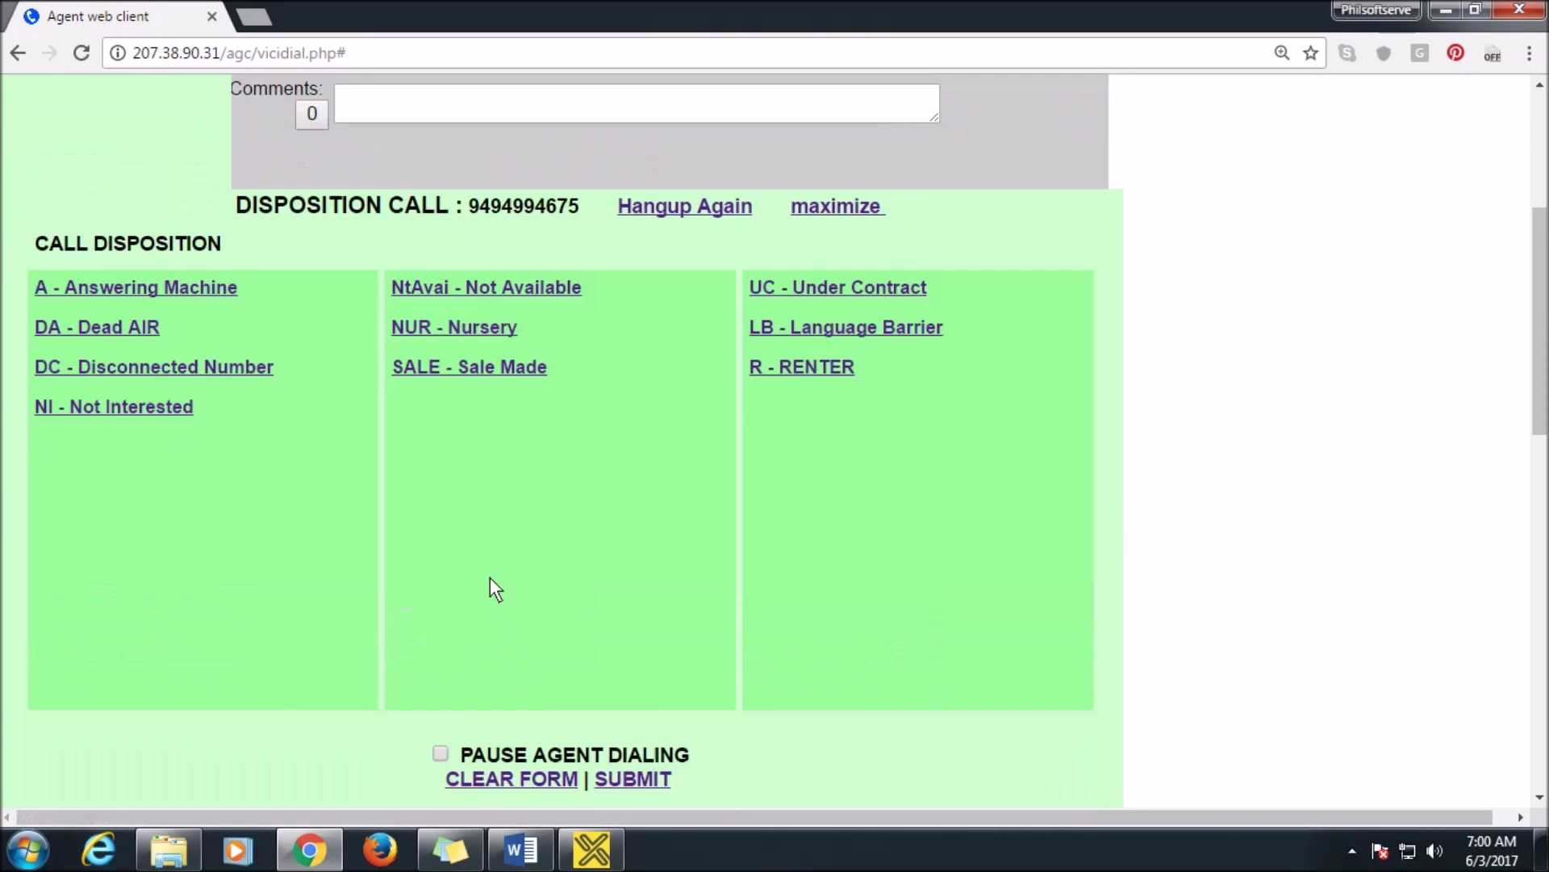